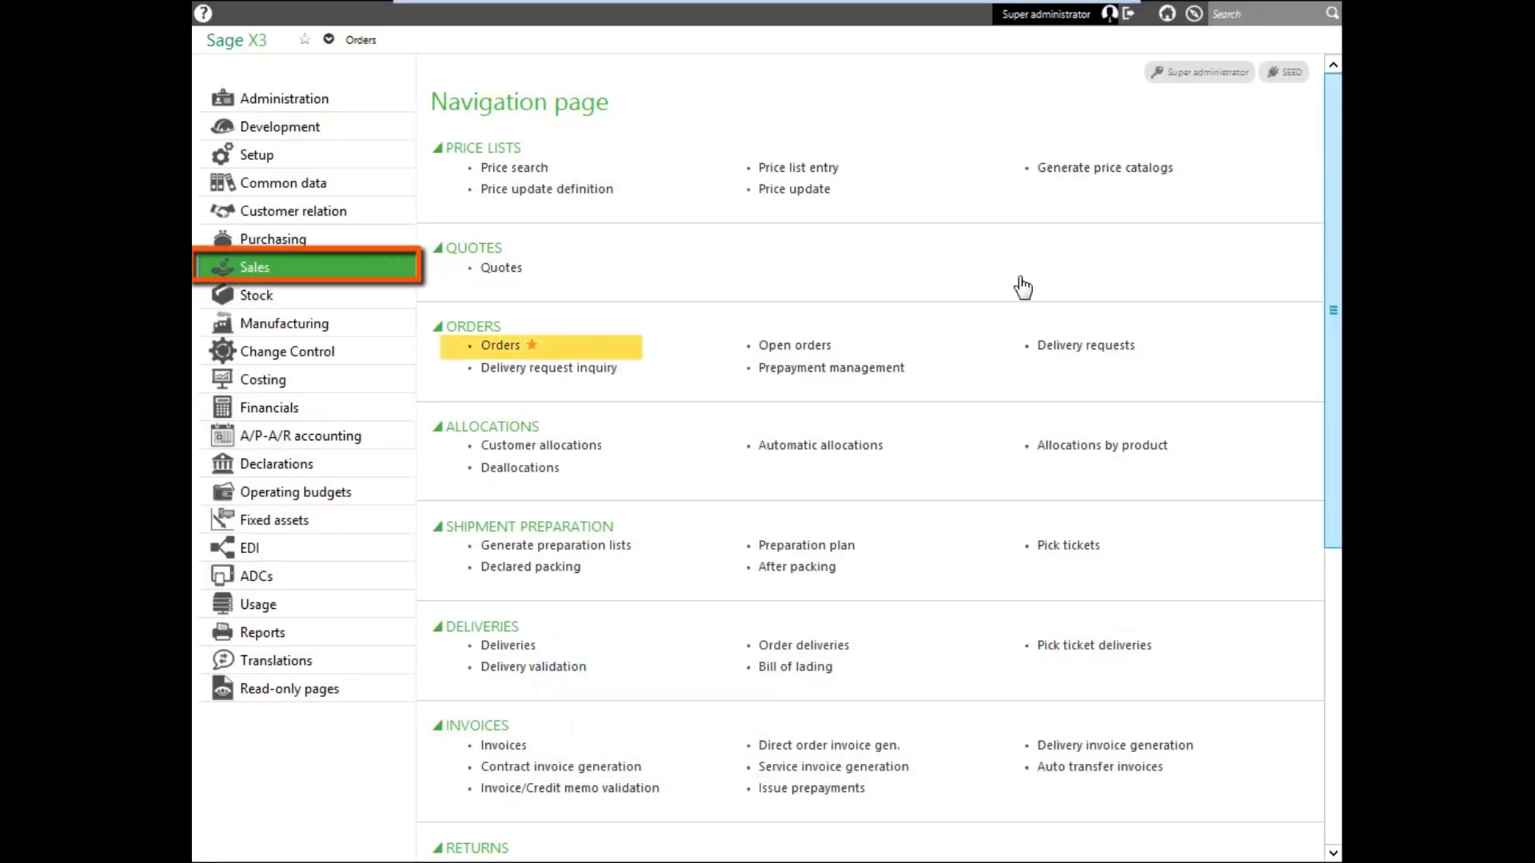
# - Start a new sales order in ALL Full entry, defaulting to site AO011 and type SON
pyautogui.click(501, 346)
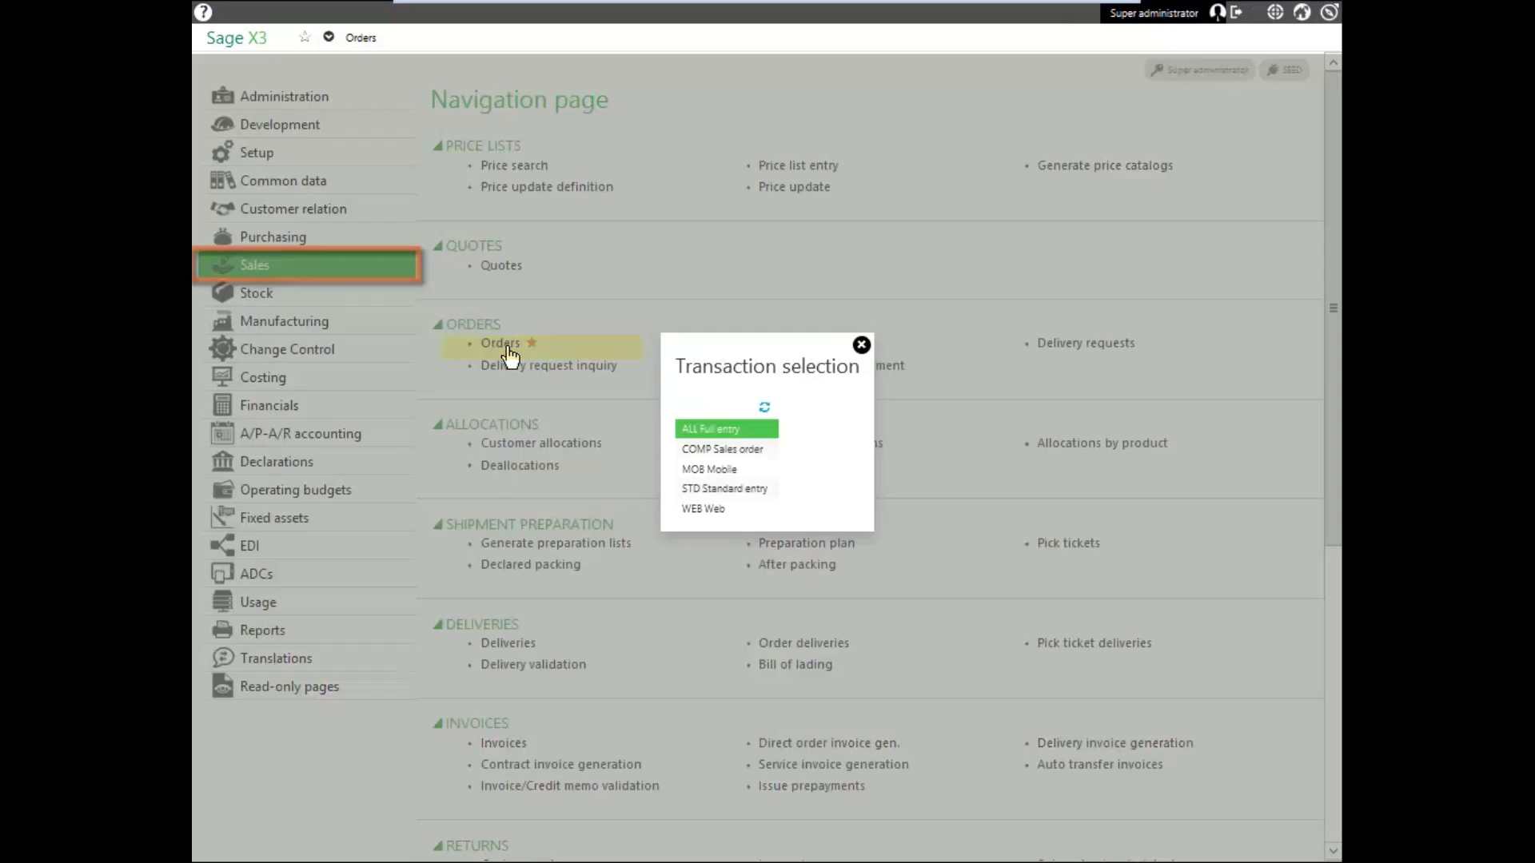
pyautogui.click(725, 432)
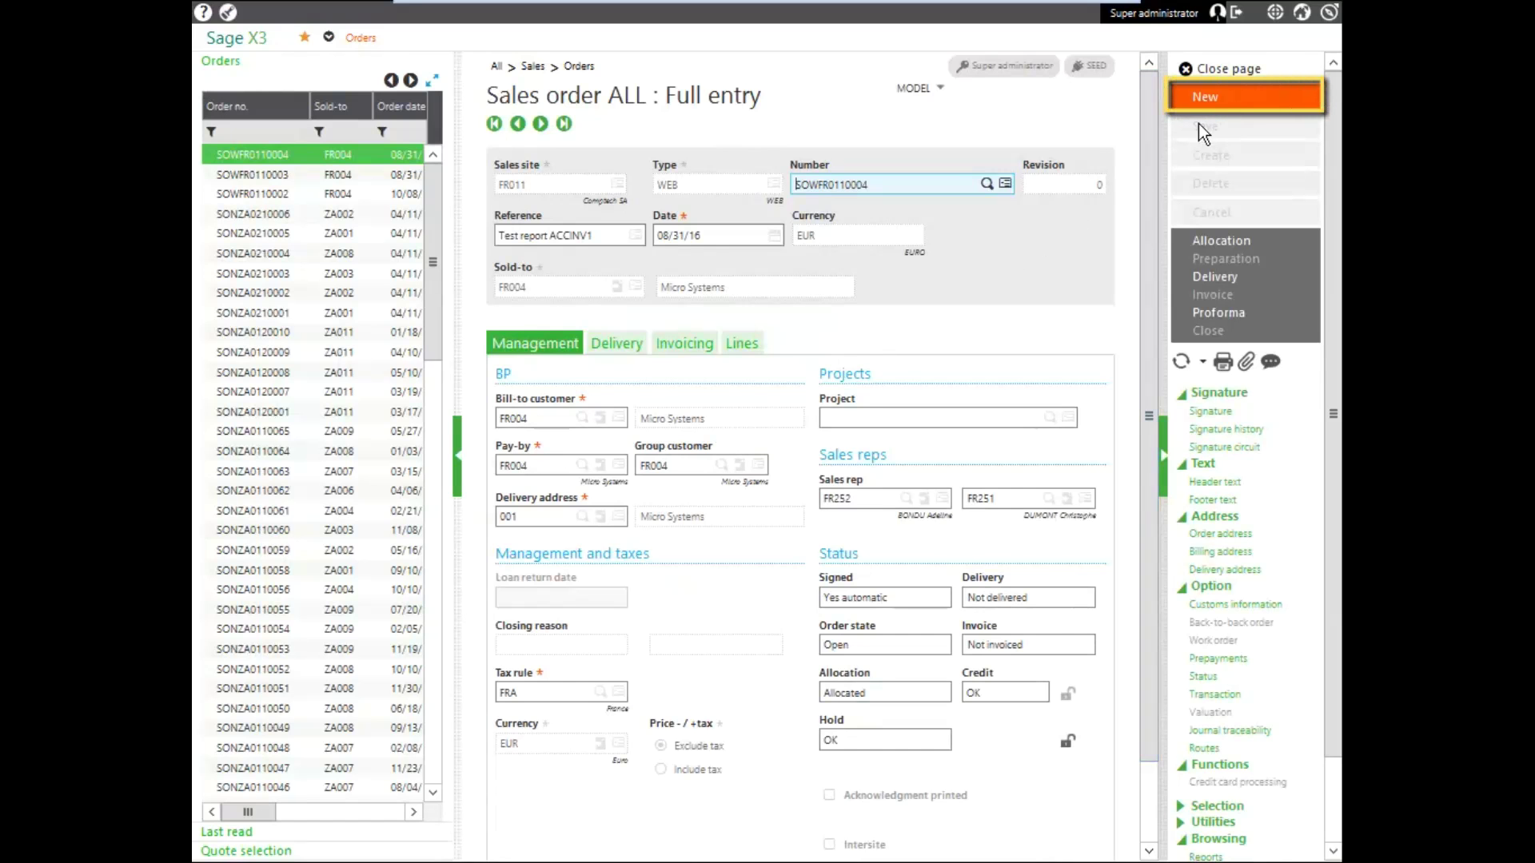
pyautogui.click(1205, 99)
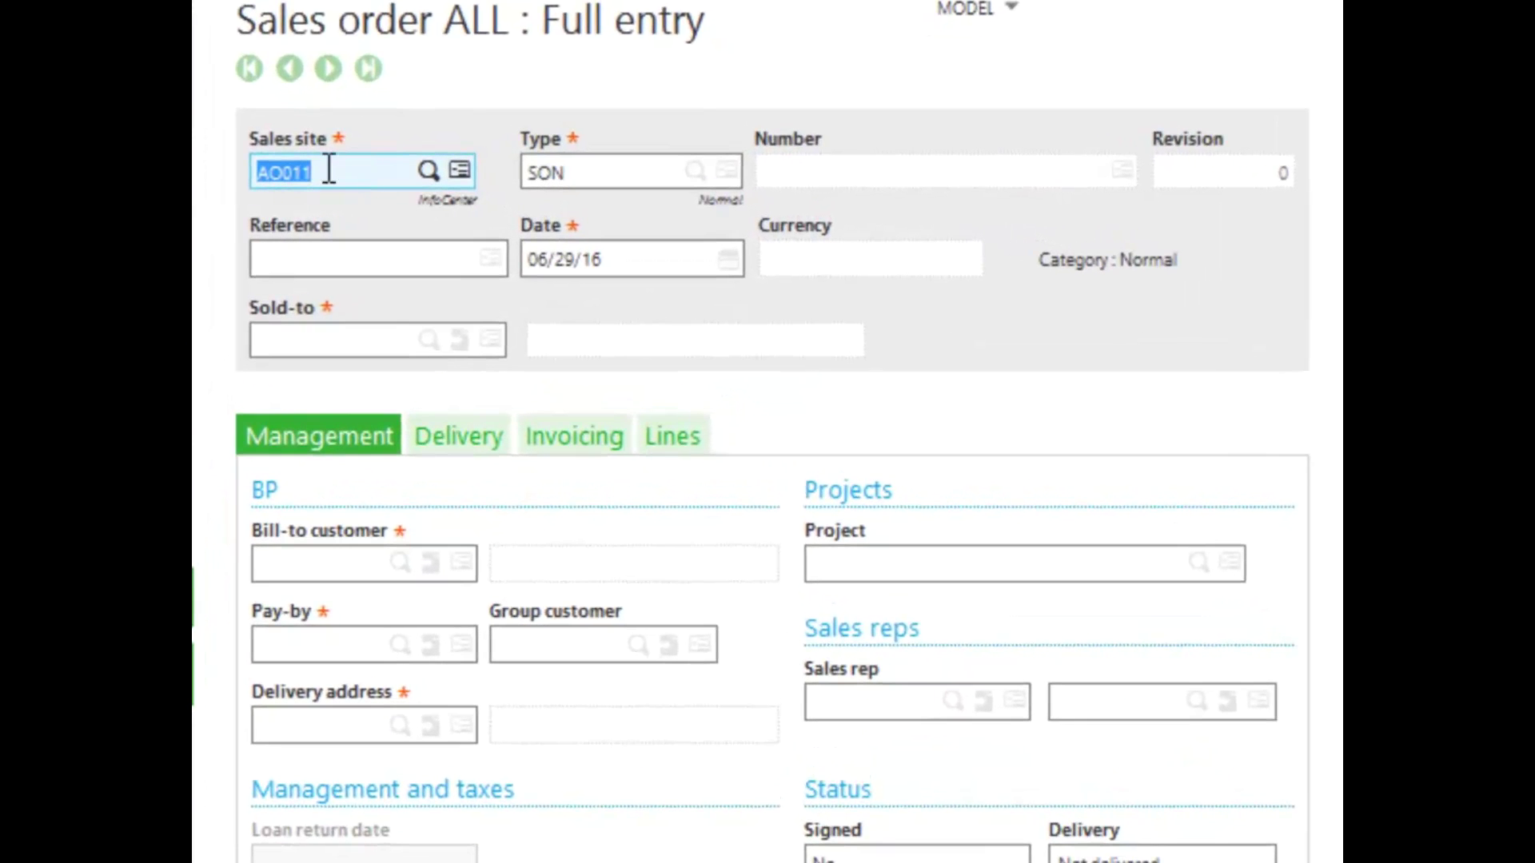
# - Replace the sales site with NA012, keeping type SON and date 06/29/16
pyautogui.click(501, 180)
pyautogui.press('BackSpace')
pyautogui.press('BackSpace')
pyautogui.press('BackSpace')
pyautogui.press('BackSpace')
pyautogui.press('BackSpace')
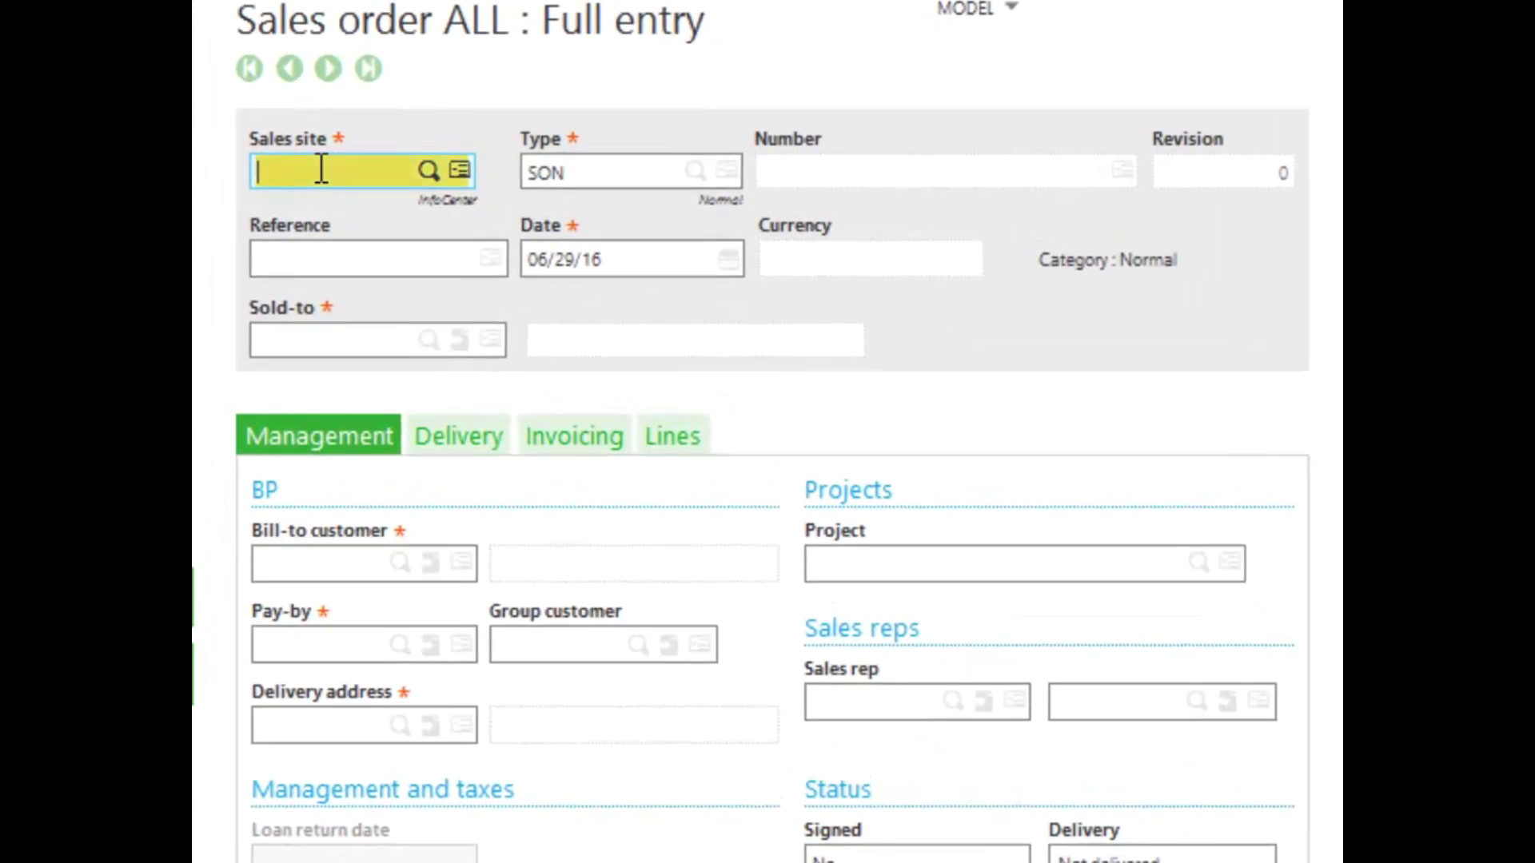
pyautogui.write('NA012')
pyautogui.press('Tab')
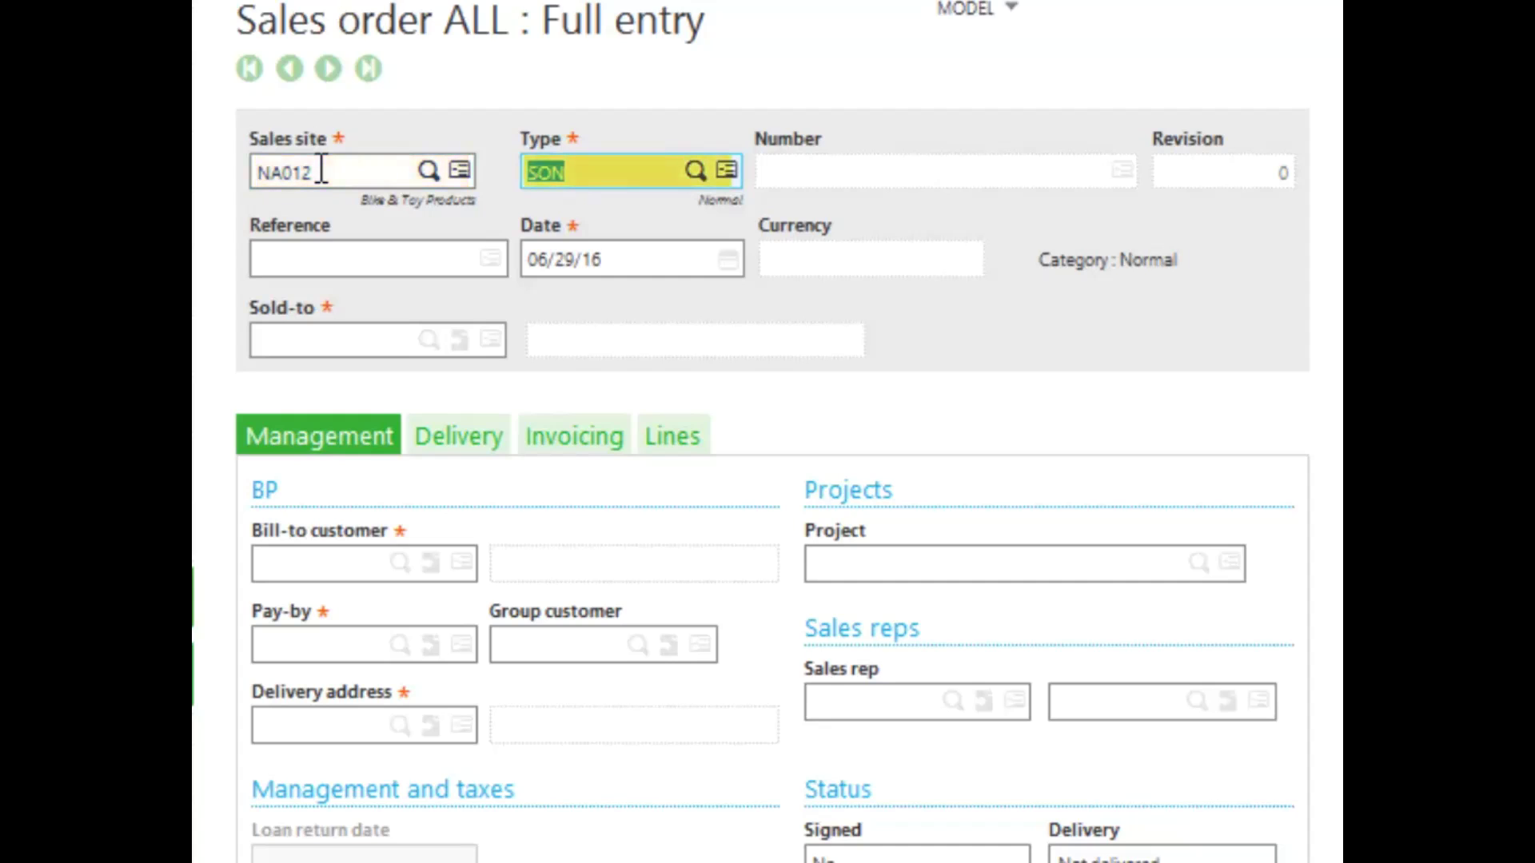
pyautogui.press('Tab')
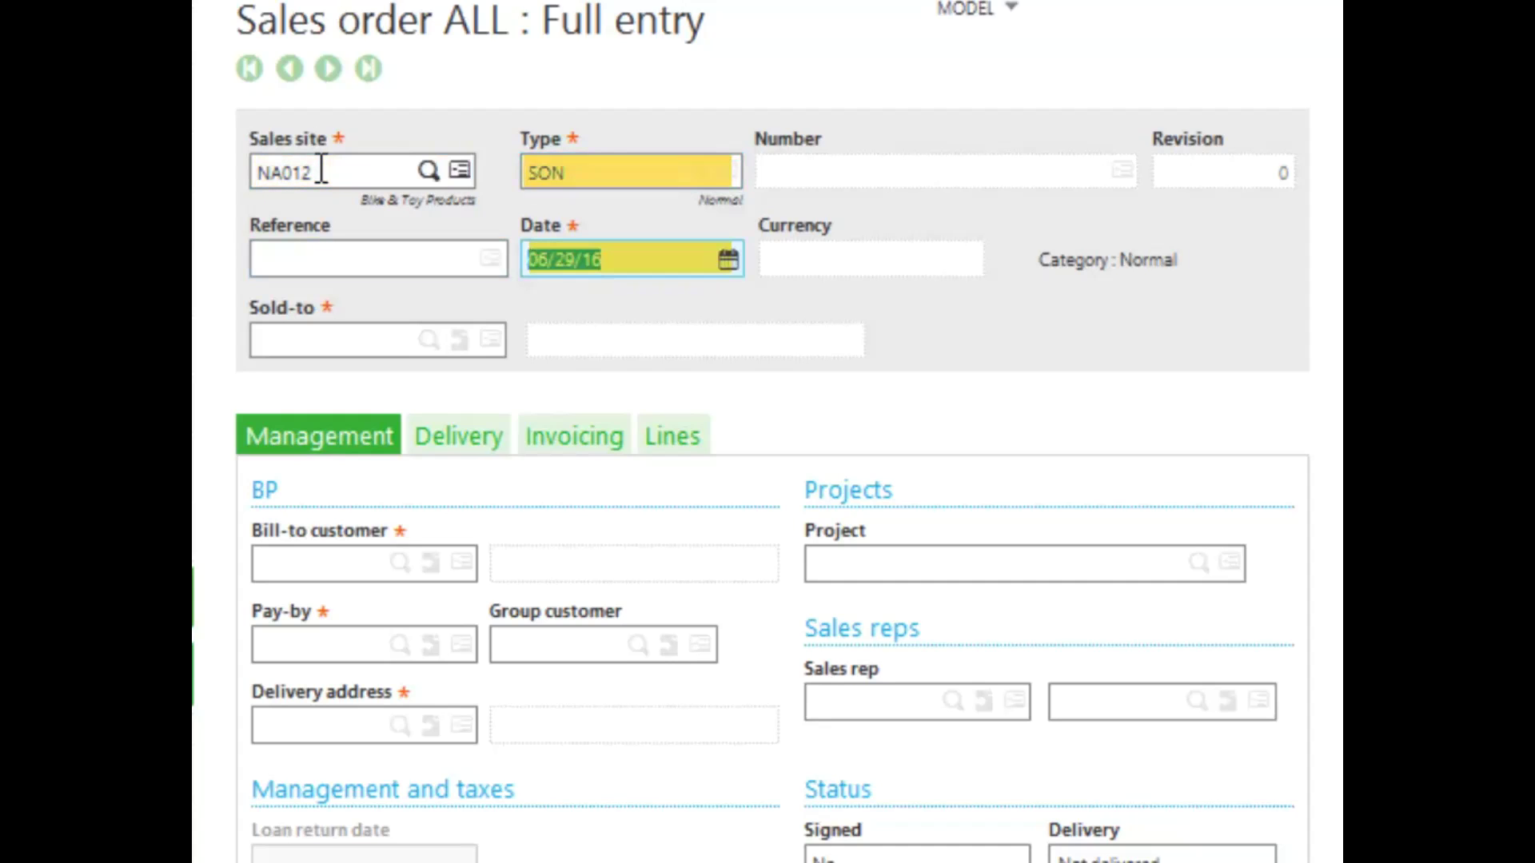
pyautogui.press('Tab')
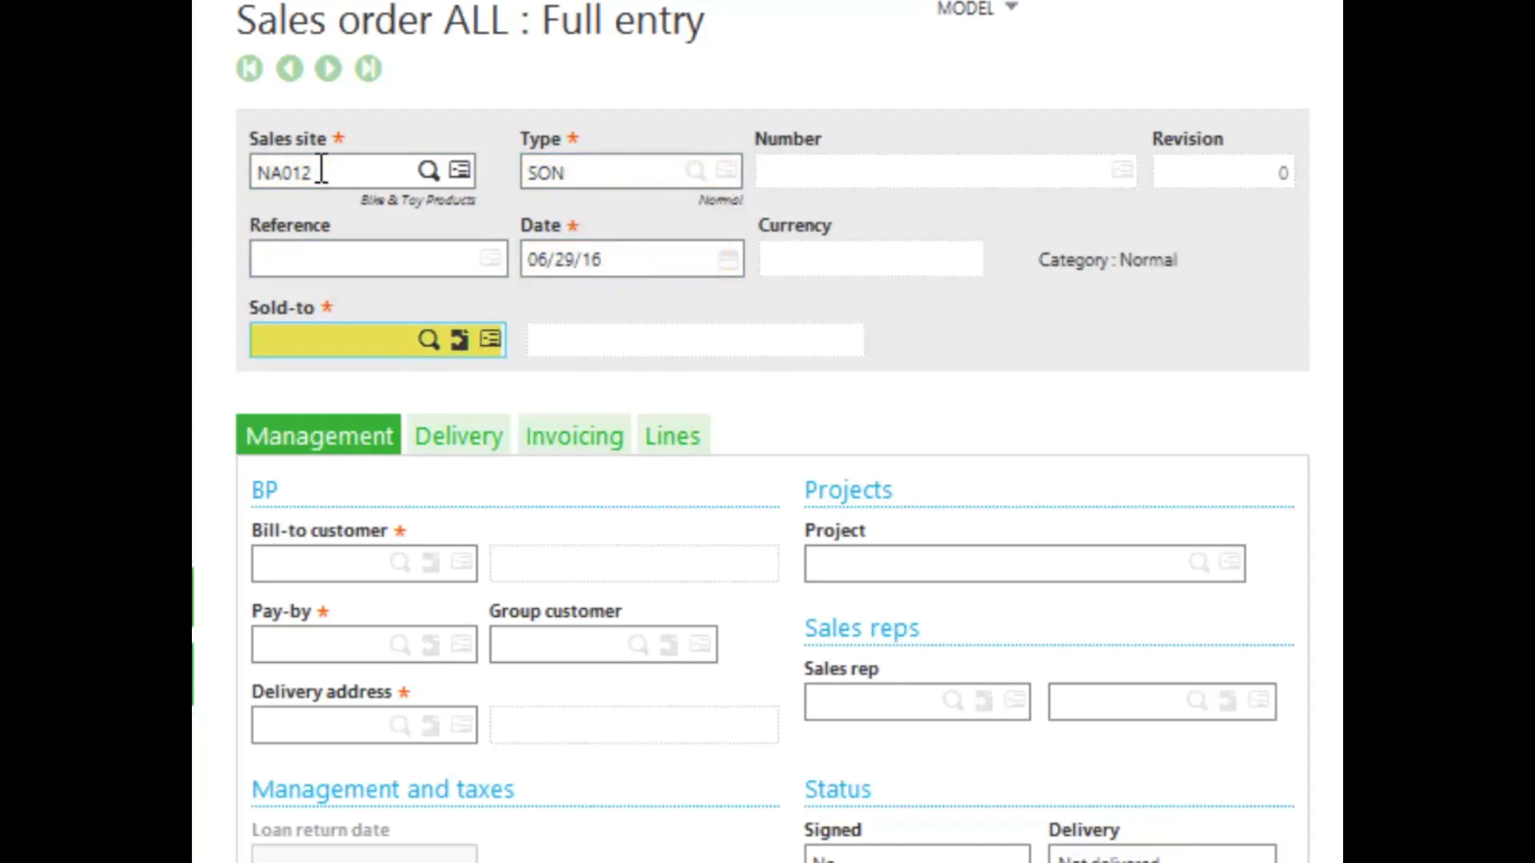
# - Set the sold-to customer to Fun Times Stores (NA003), filtering company names by 'fun'
pyautogui.click(432, 341)
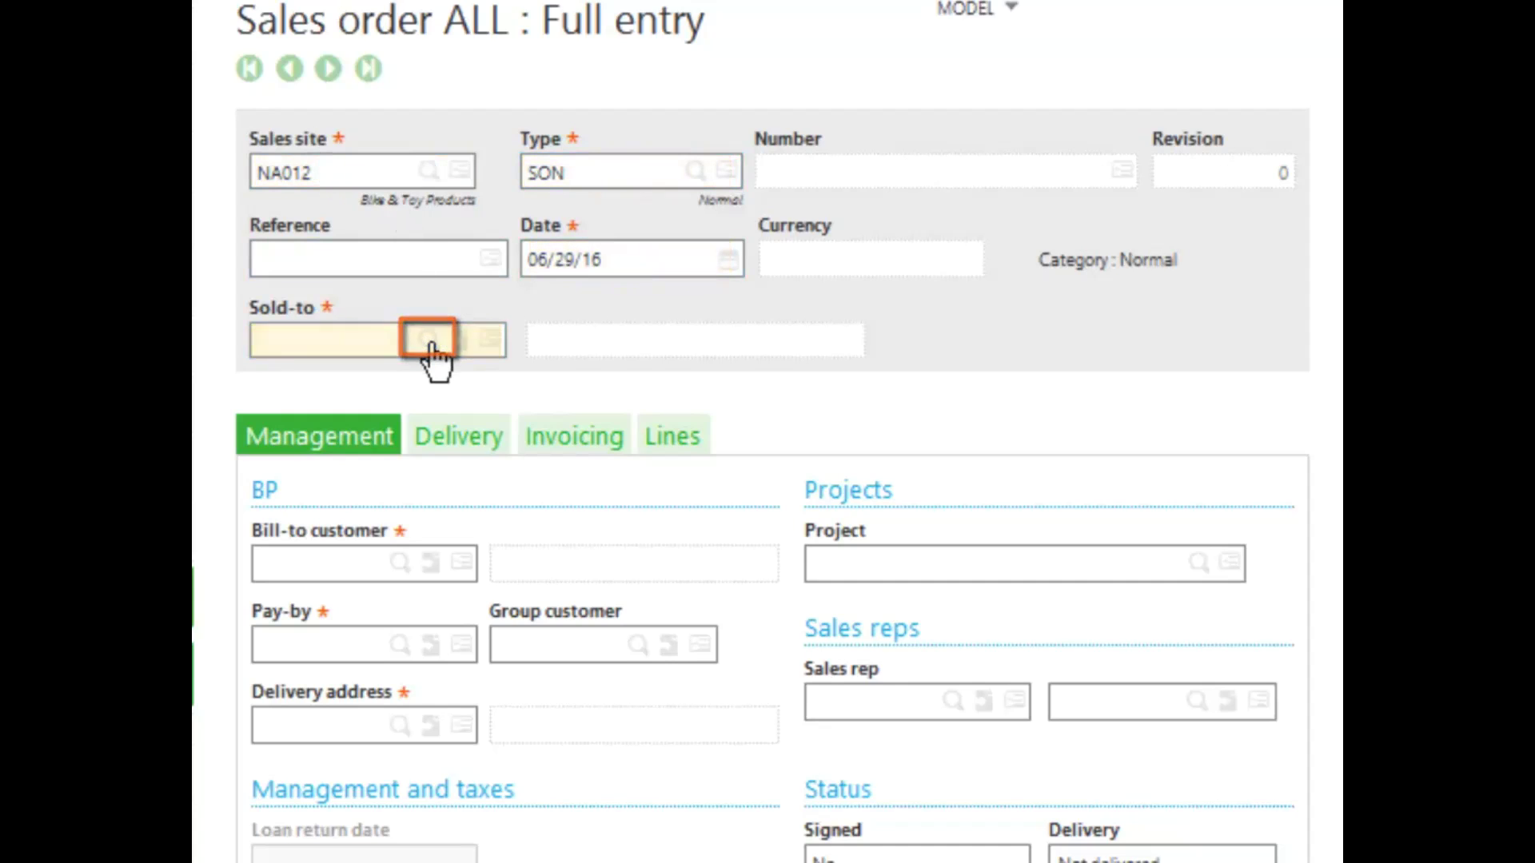
pyautogui.click(506, 216)
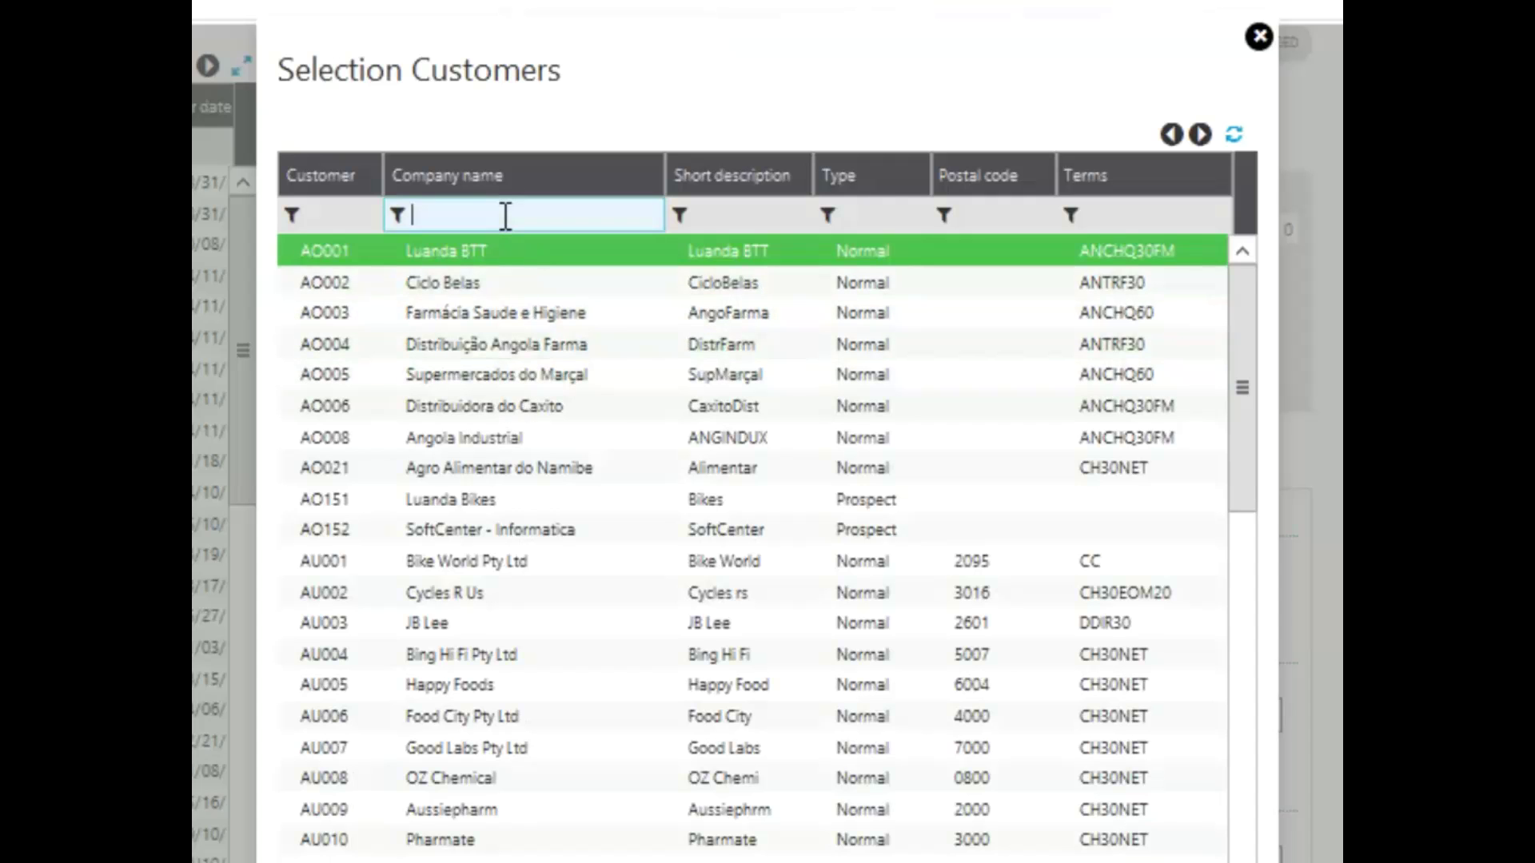
pyautogui.write('fun')
pyautogui.press('Return')
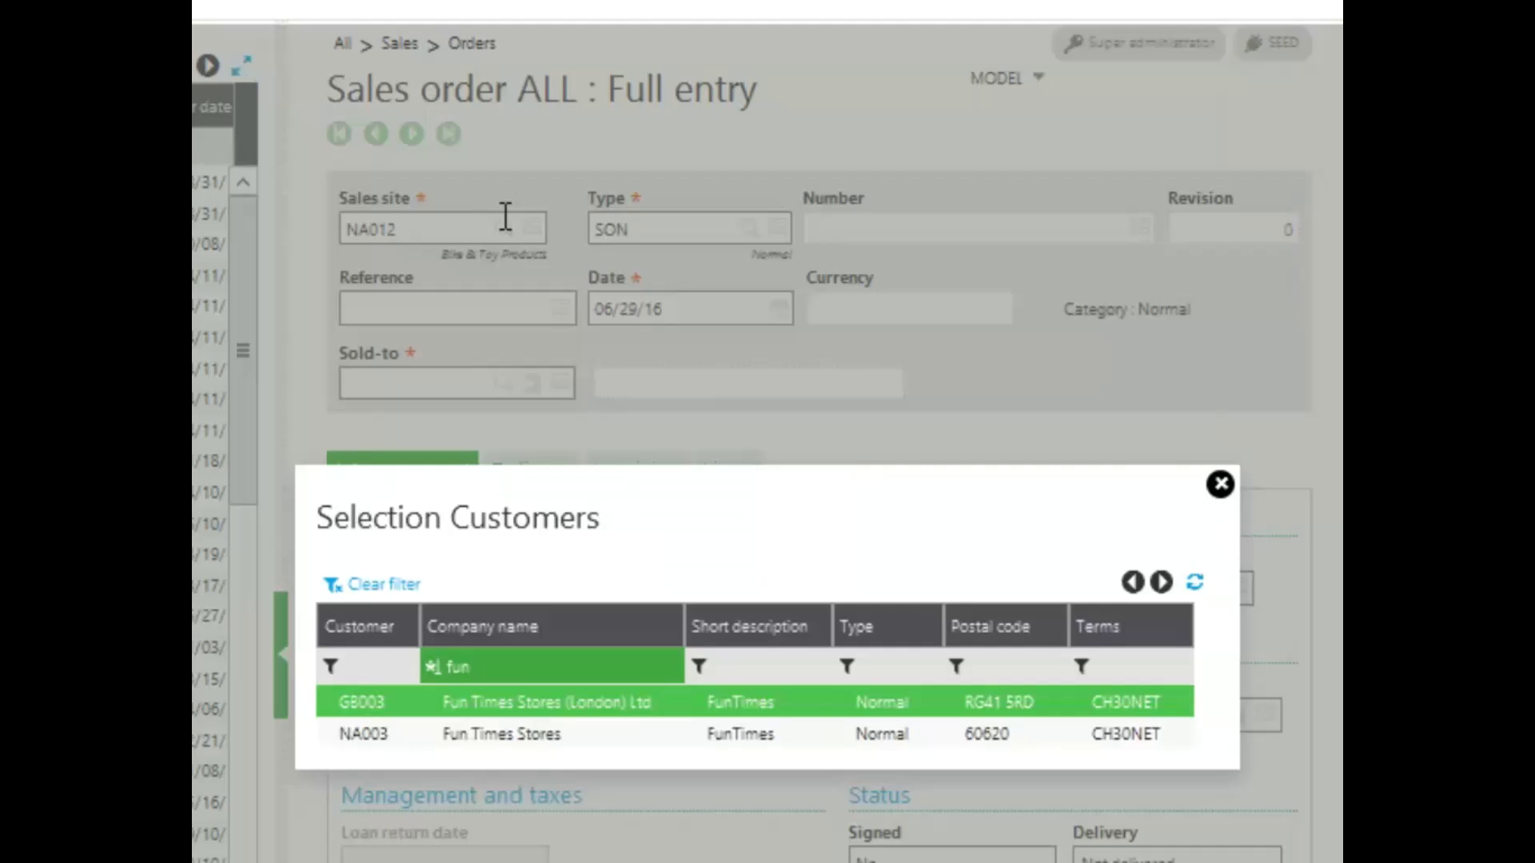
pyautogui.click(507, 736)
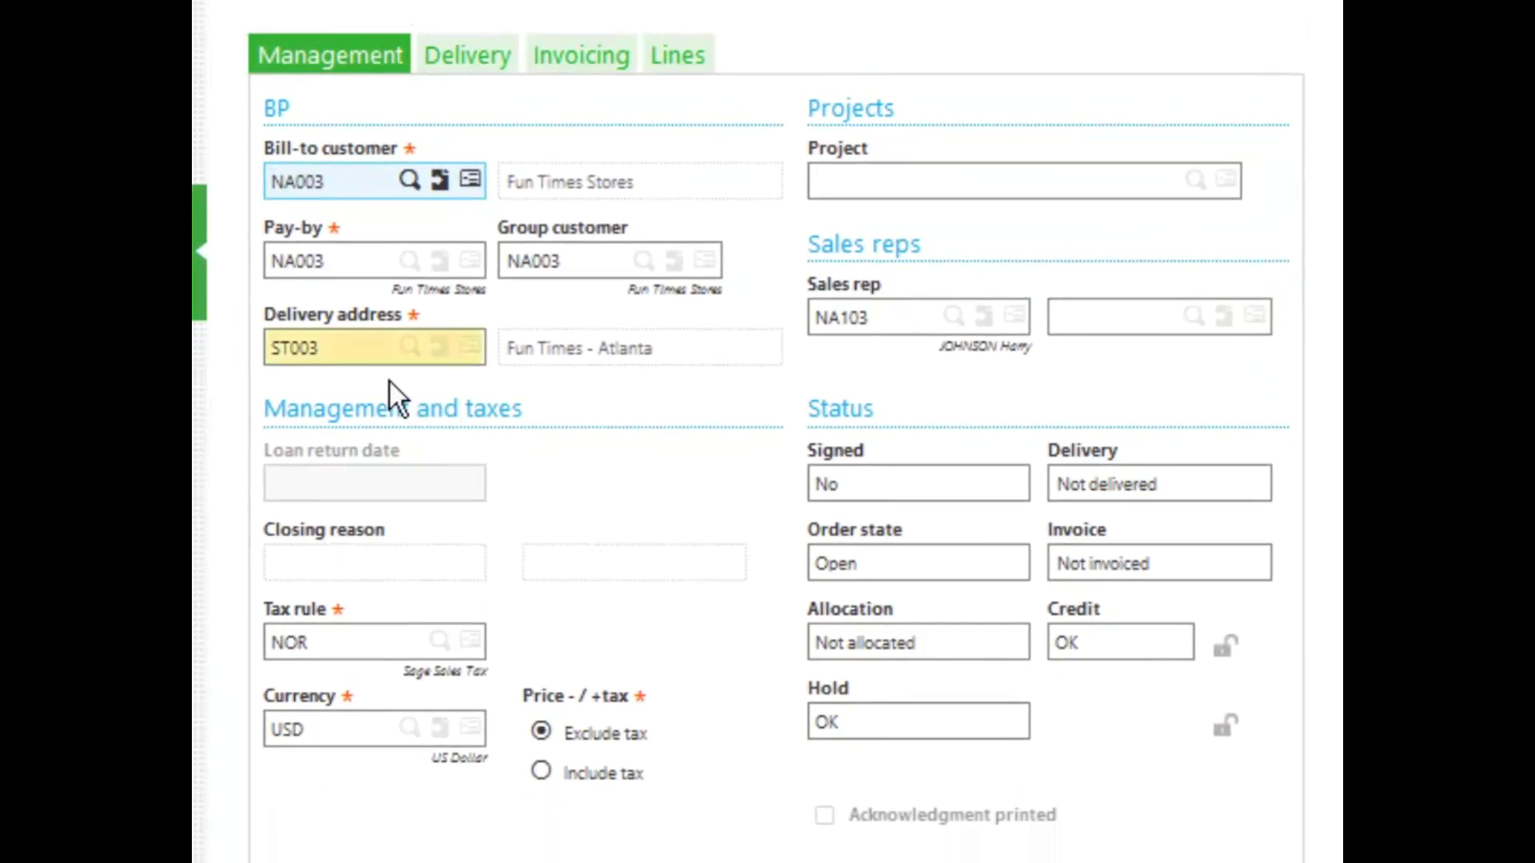
# - Choose delivery address ST002, Fun Times - Seattle
pyautogui.click(361, 355)
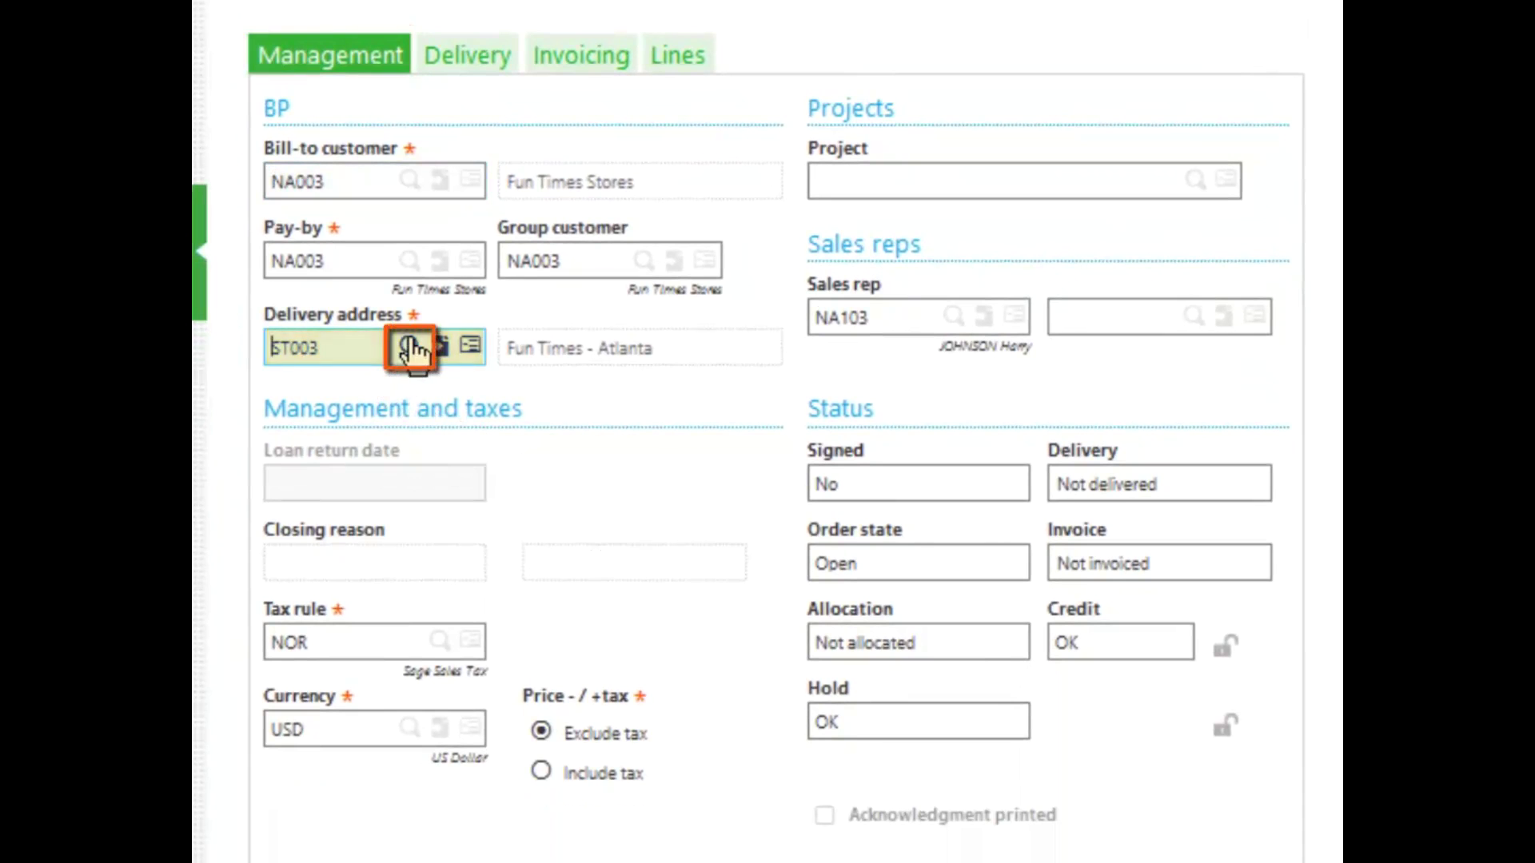
pyautogui.click(408, 347)
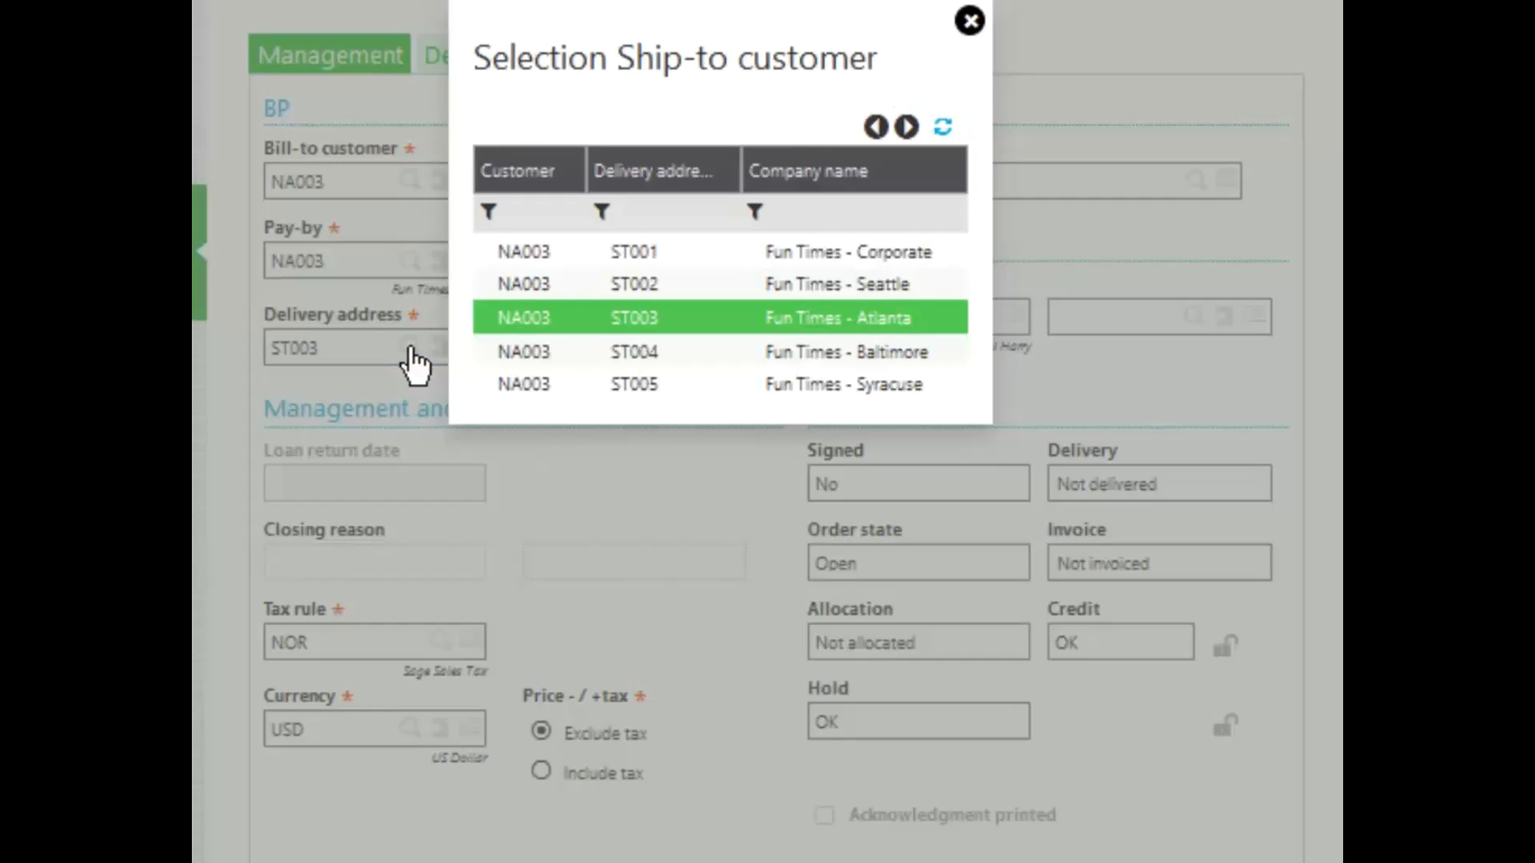
pyautogui.click(521, 289)
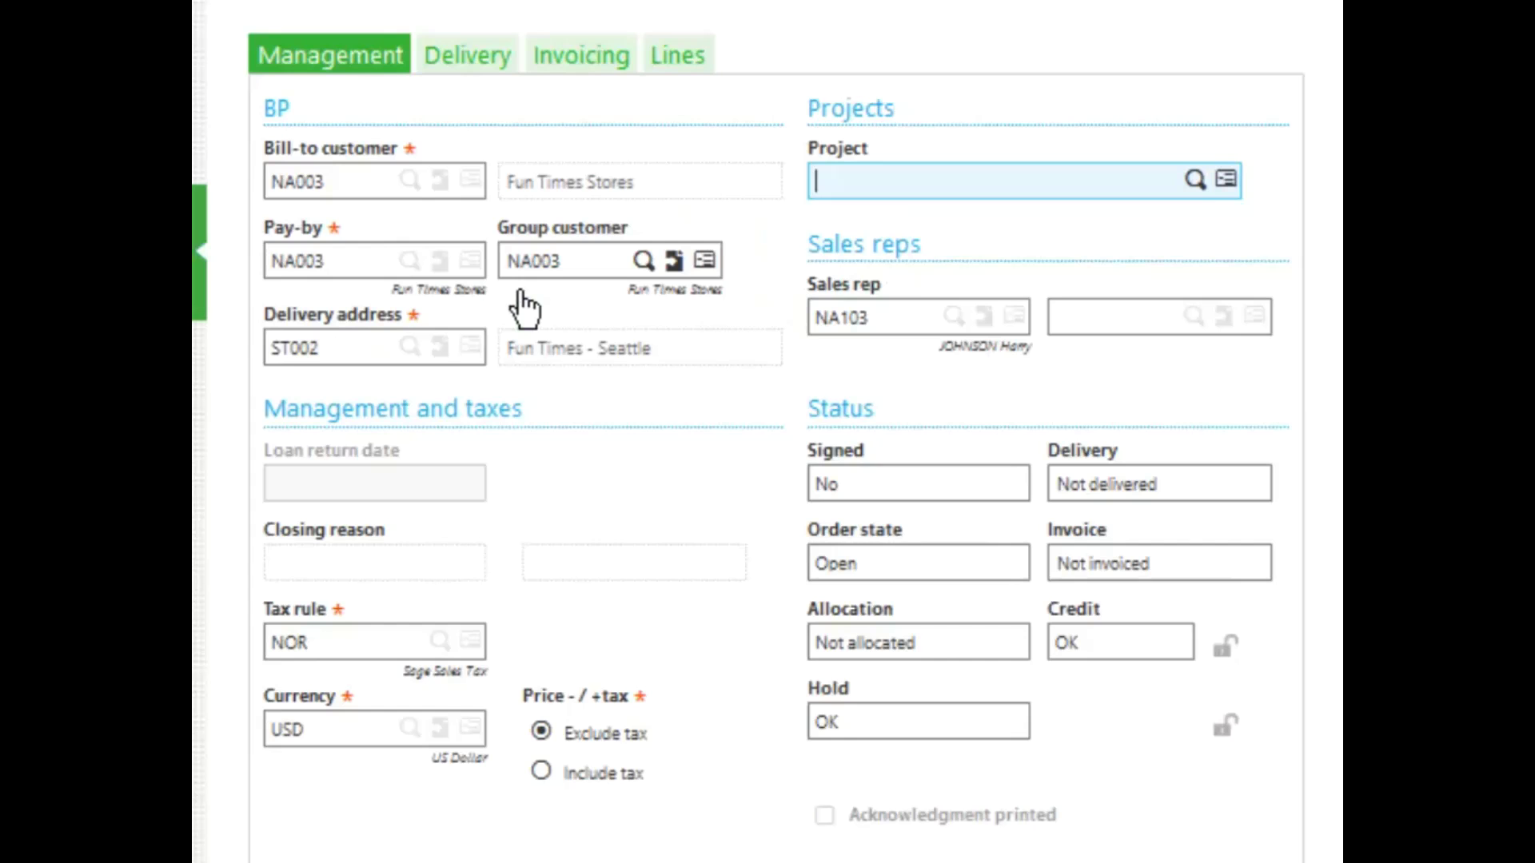
# - Confirm NA012 as shipment site and check the invoicing payment term CH30NET
pyautogui.click(450, 64)
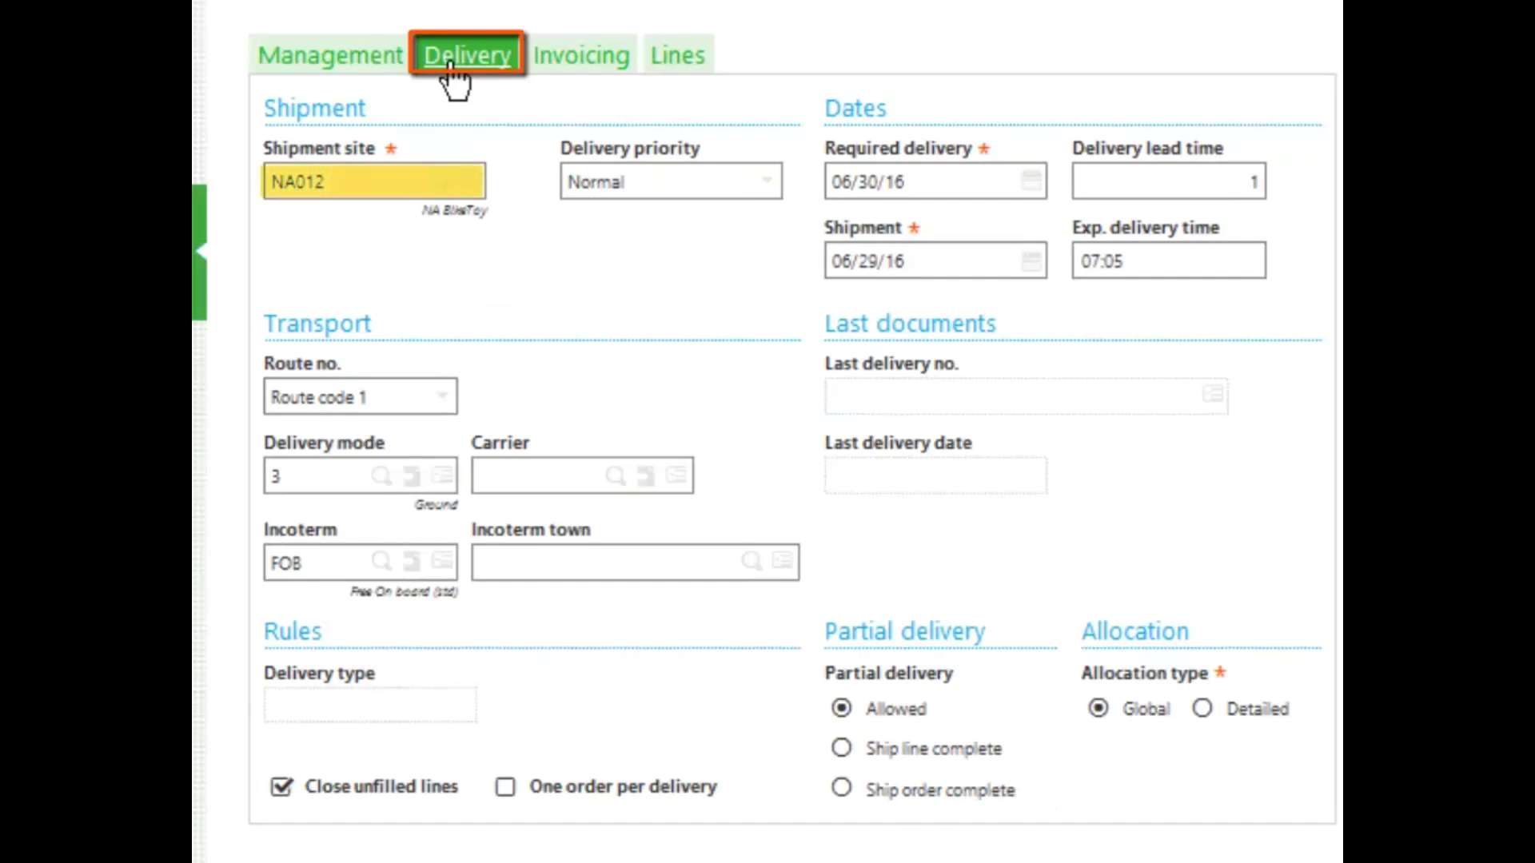
pyautogui.click(439, 182)
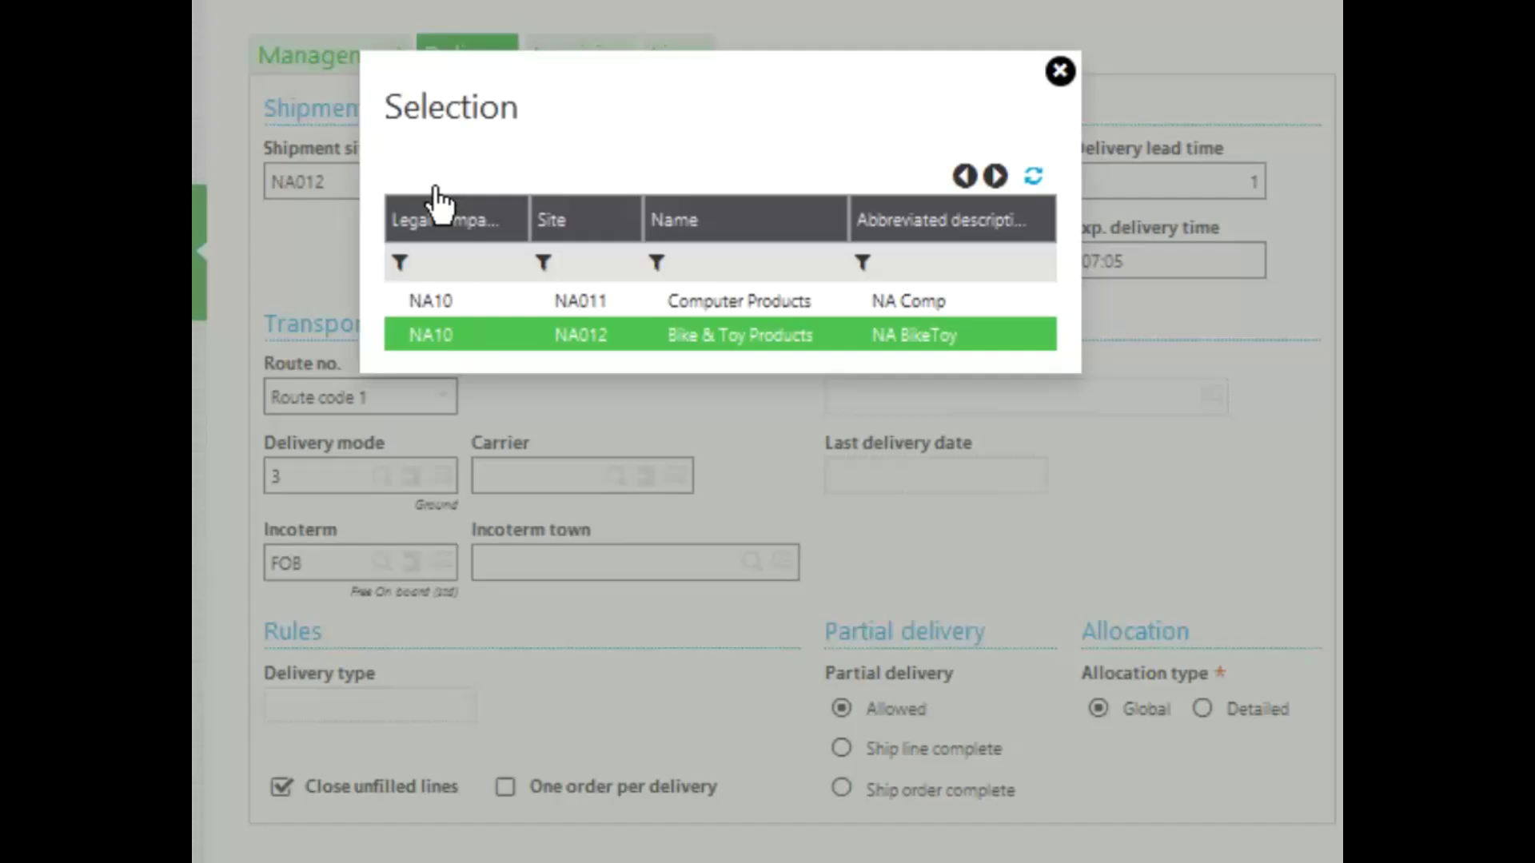
pyautogui.click(468, 342)
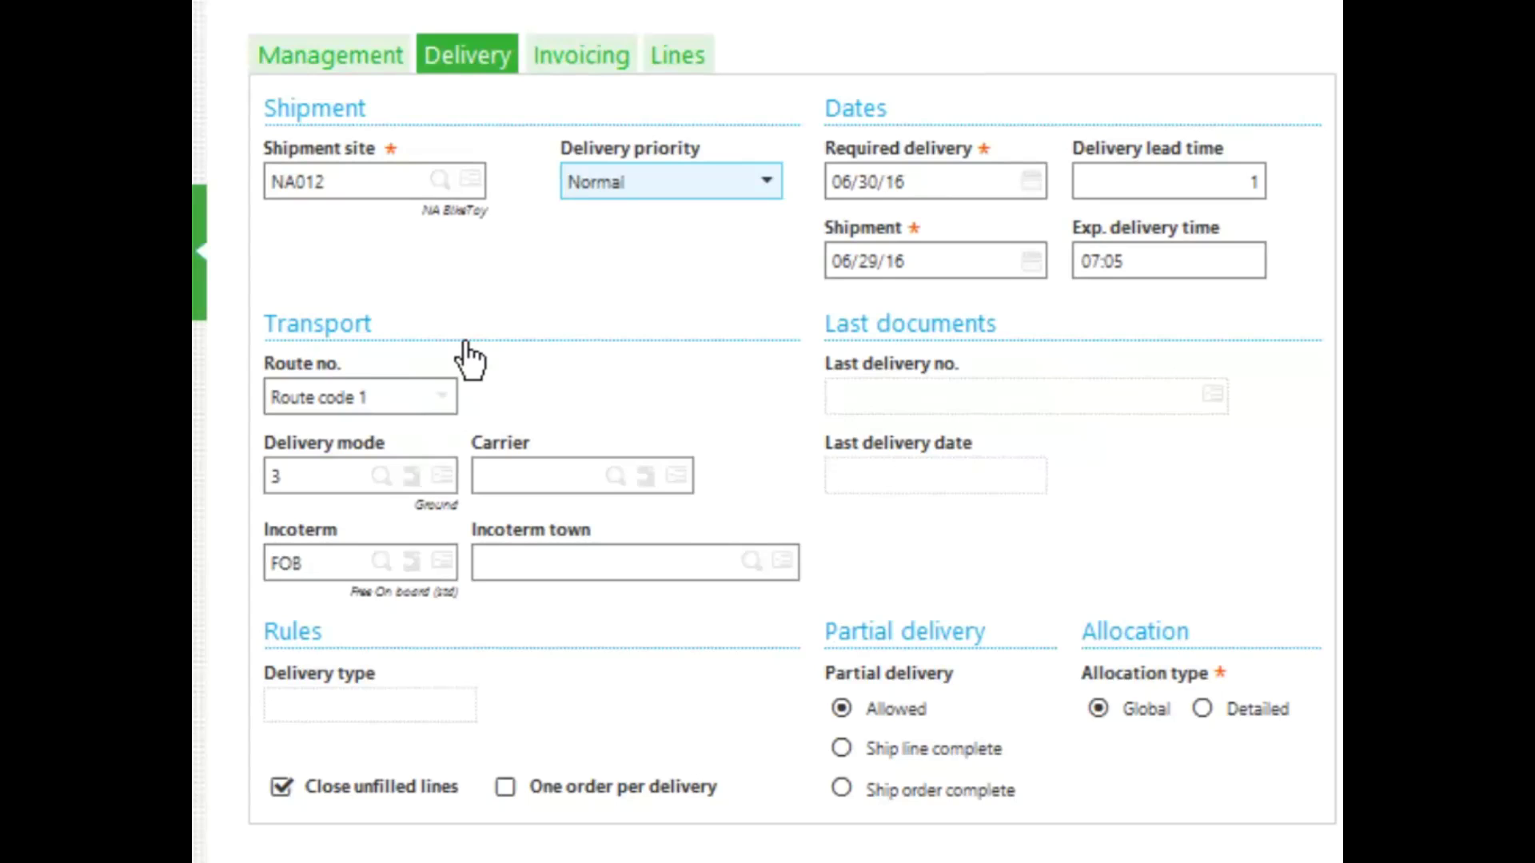
pyautogui.click(595, 68)
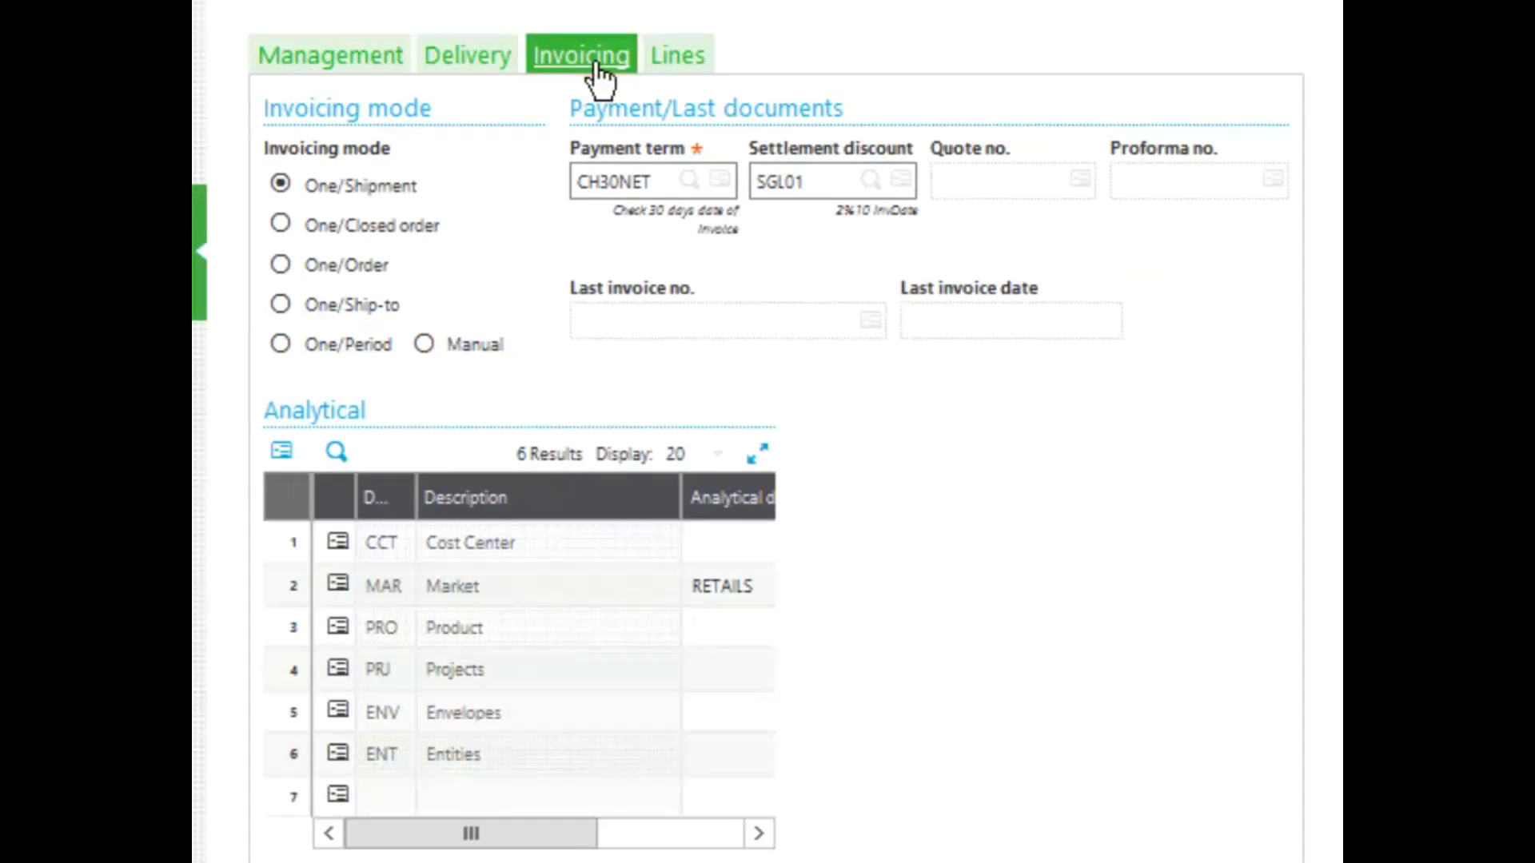
pyautogui.click(678, 58)
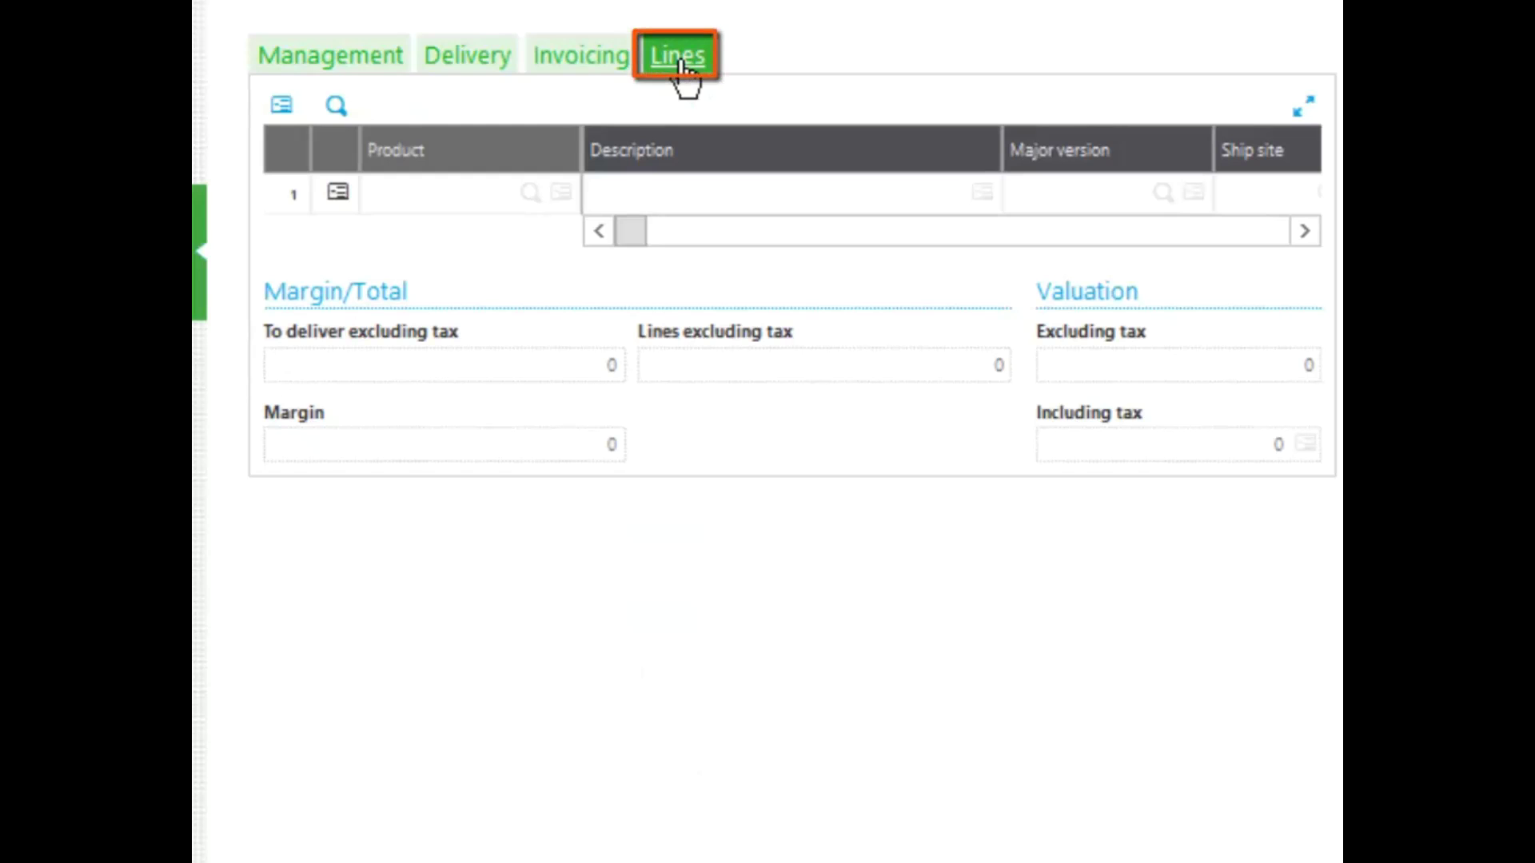
# - Enter line 1 as DIS013, quantity 12 at 960.0000 (11,520.00), then begin line 2 with DIS010
pyautogui.click(392, 192)
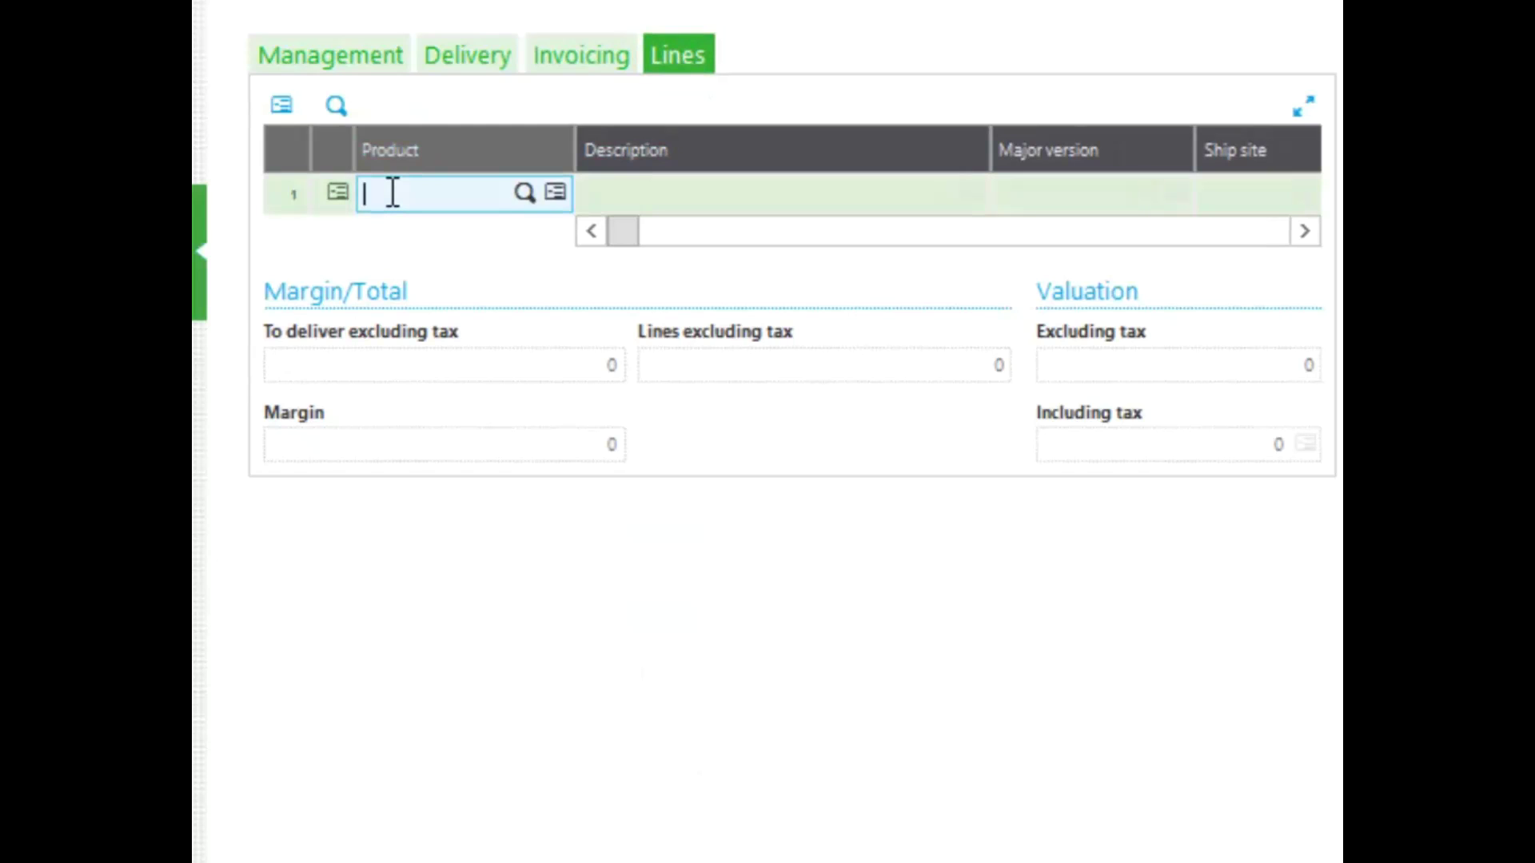
pyautogui.write('dis013')
pyautogui.press('Tab')
pyautogui.press('Tab')
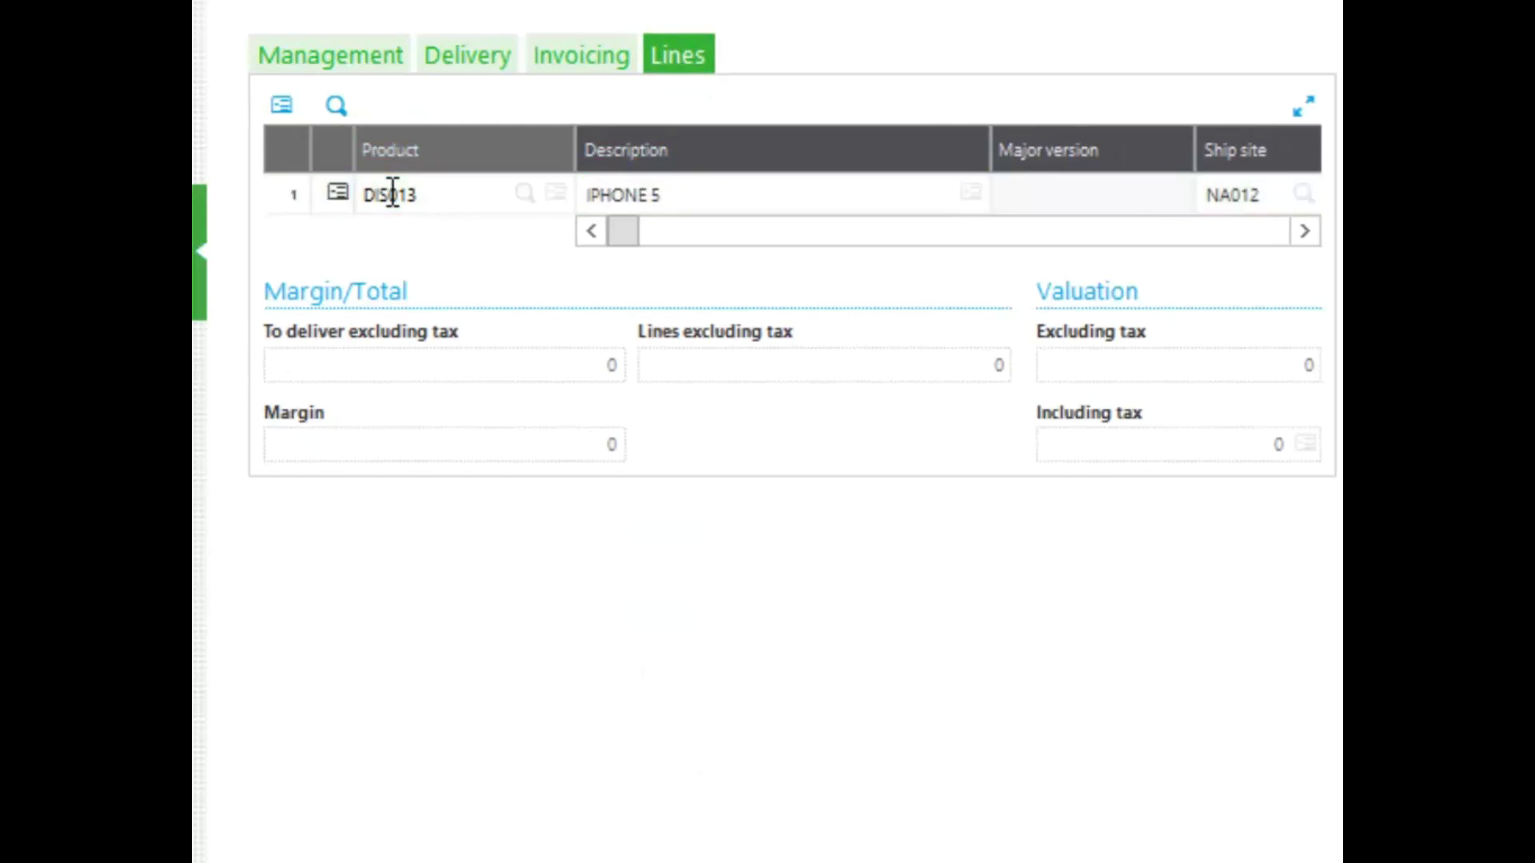
pyautogui.press('Tab')
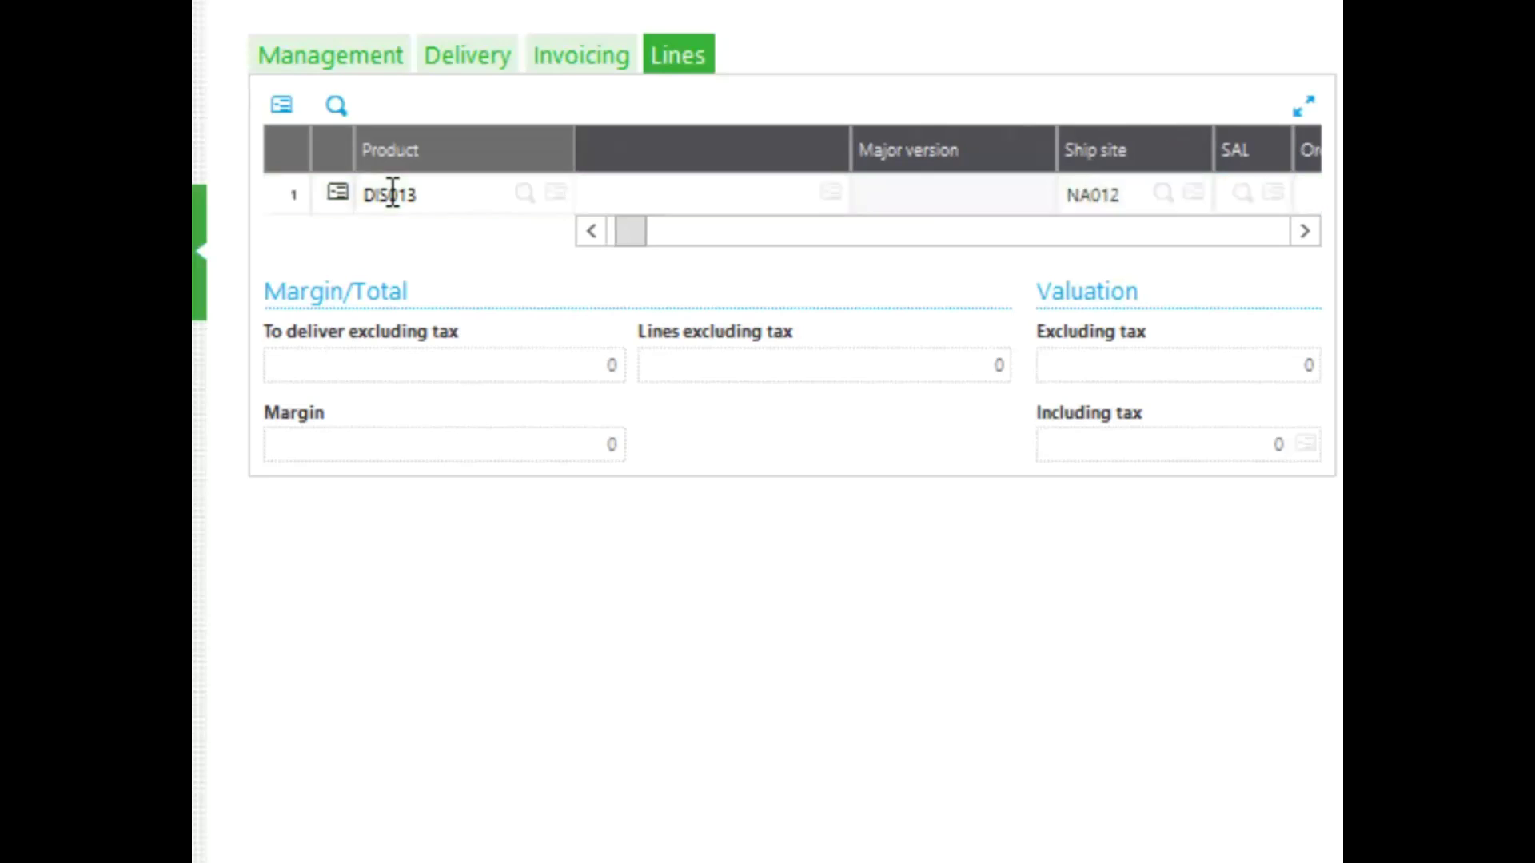
pyautogui.press('Tab')
pyautogui.write('12')
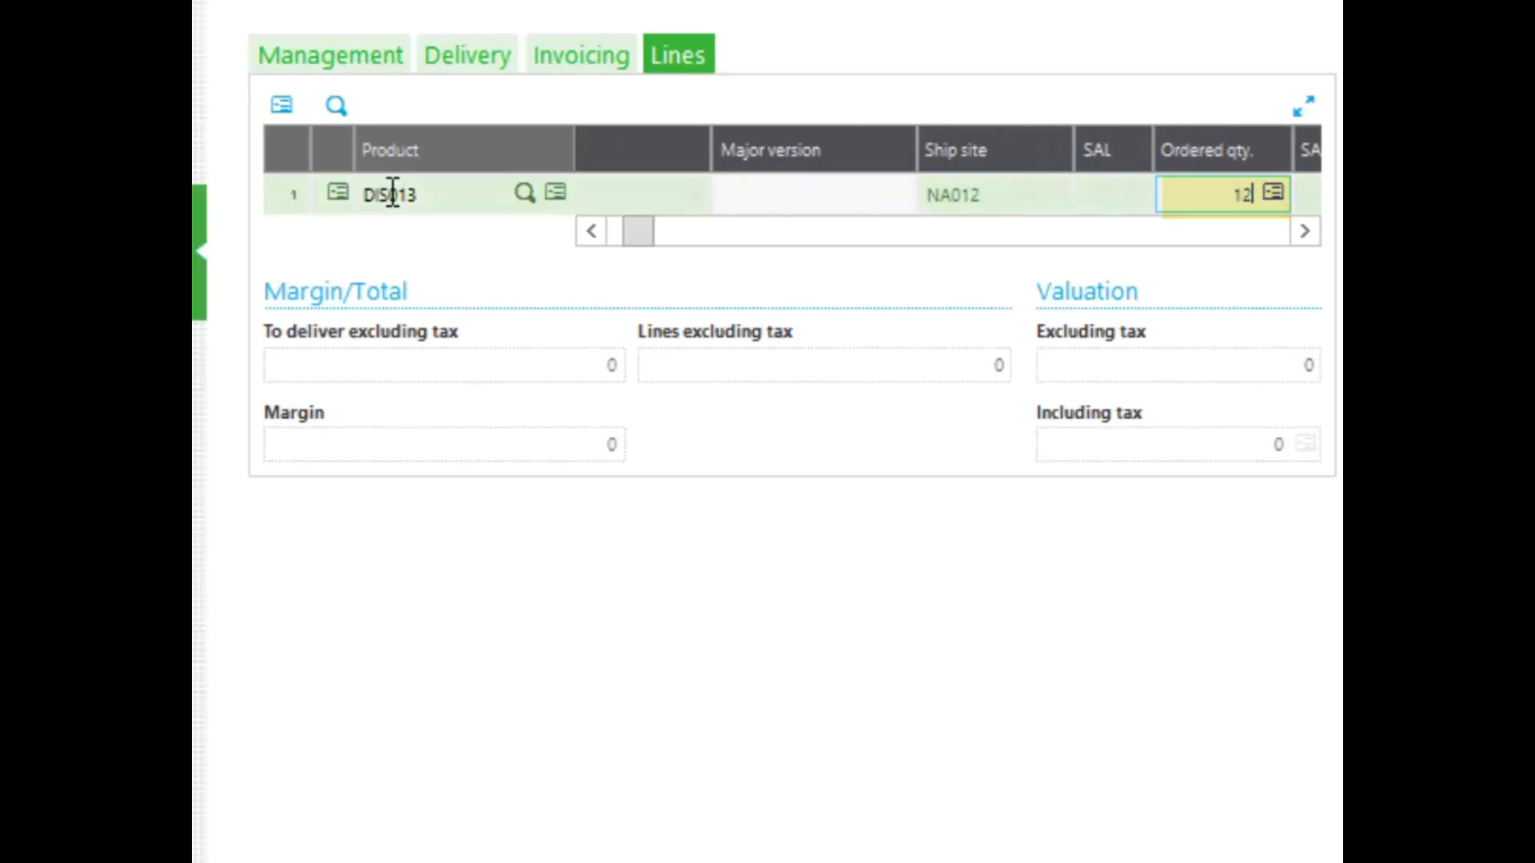
pyautogui.press('Tab')
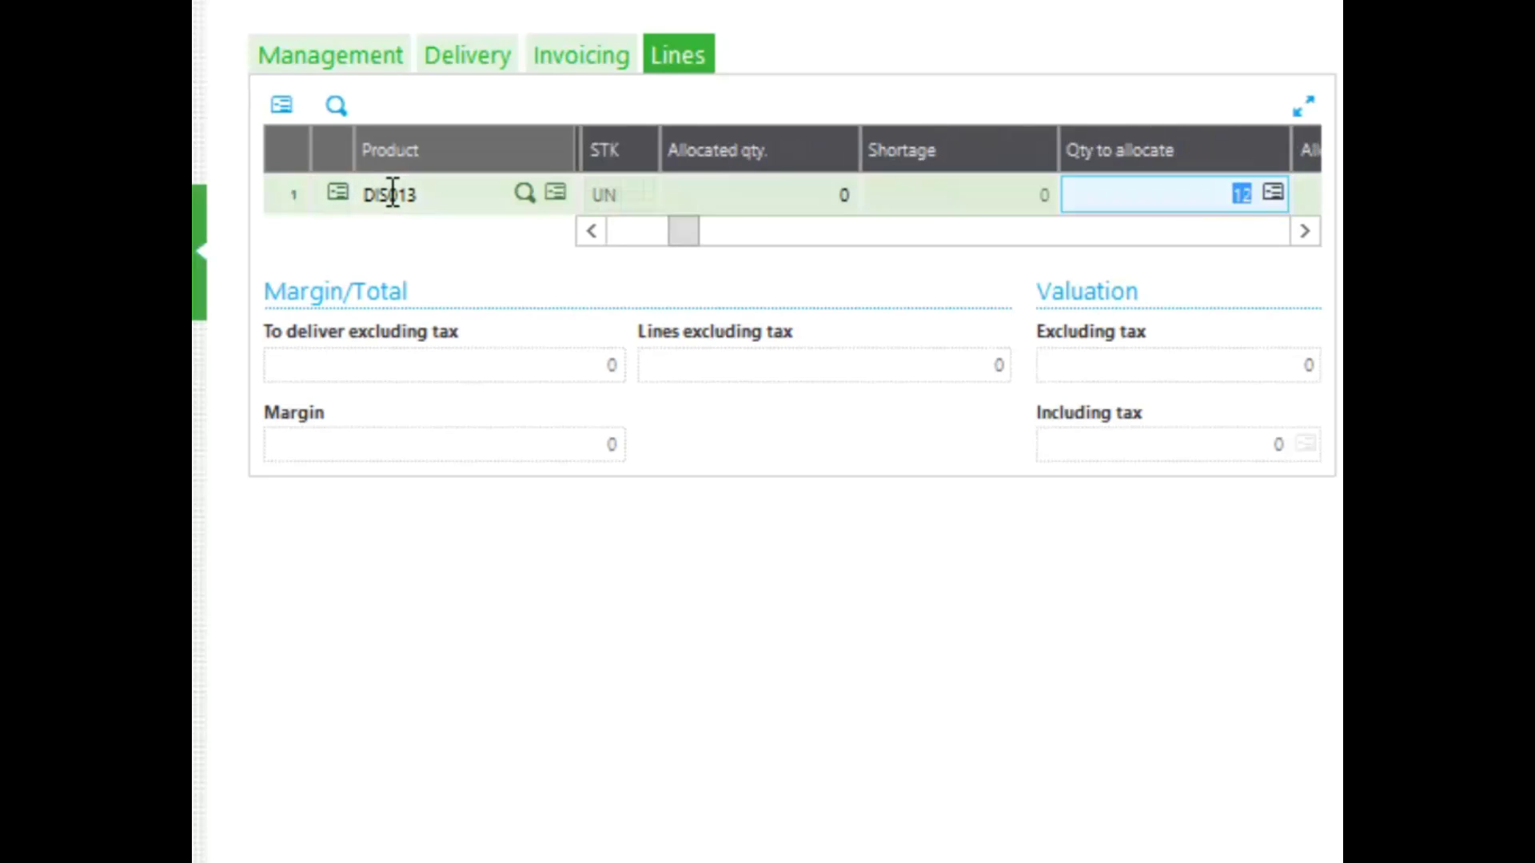
pyautogui.press('Tab')
pyautogui.press('Tab')
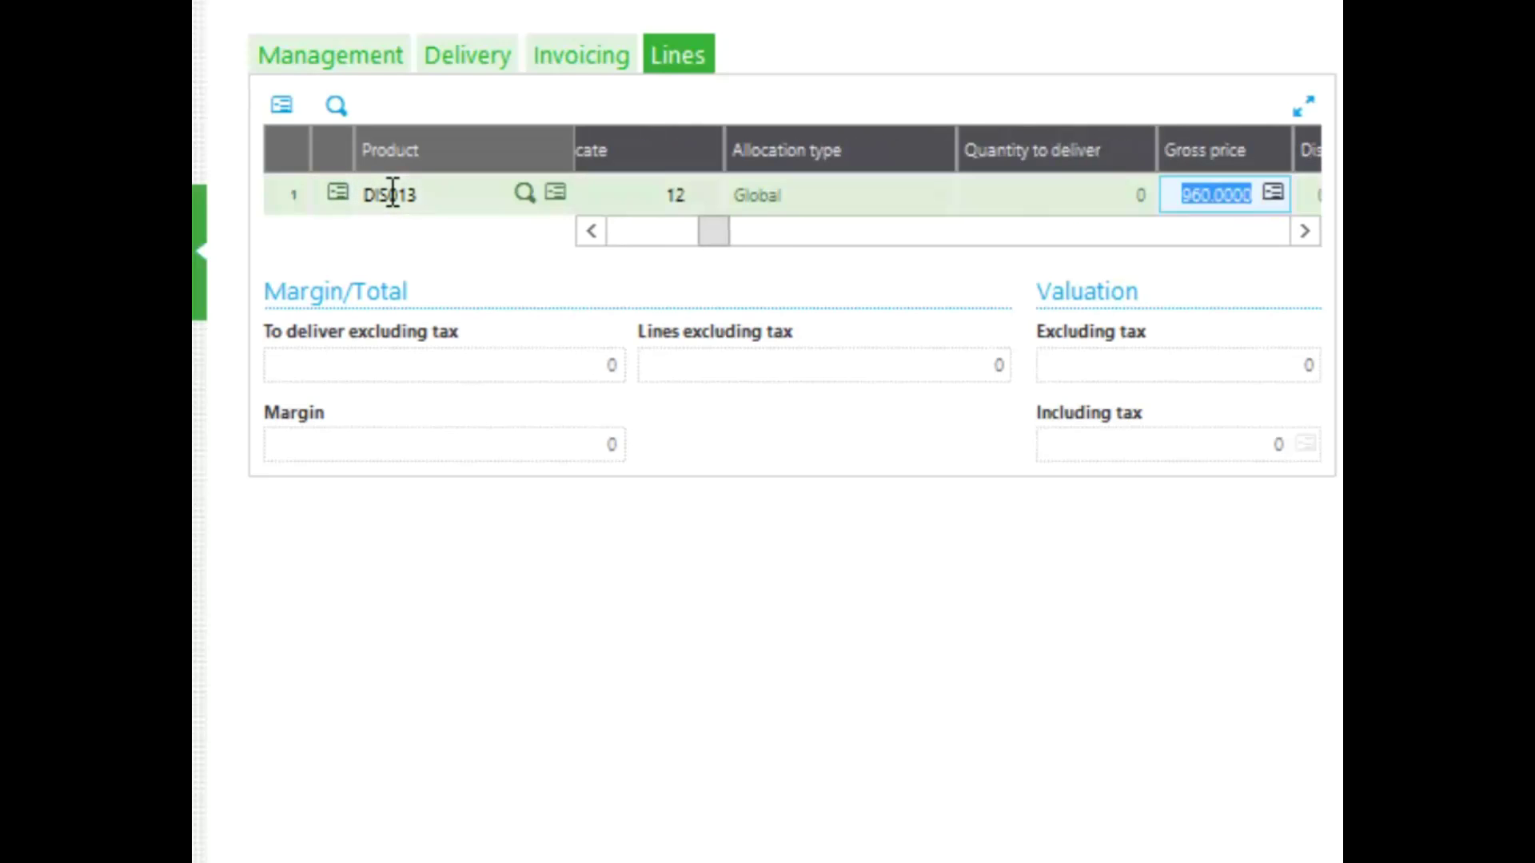
pyautogui.press('Tab')
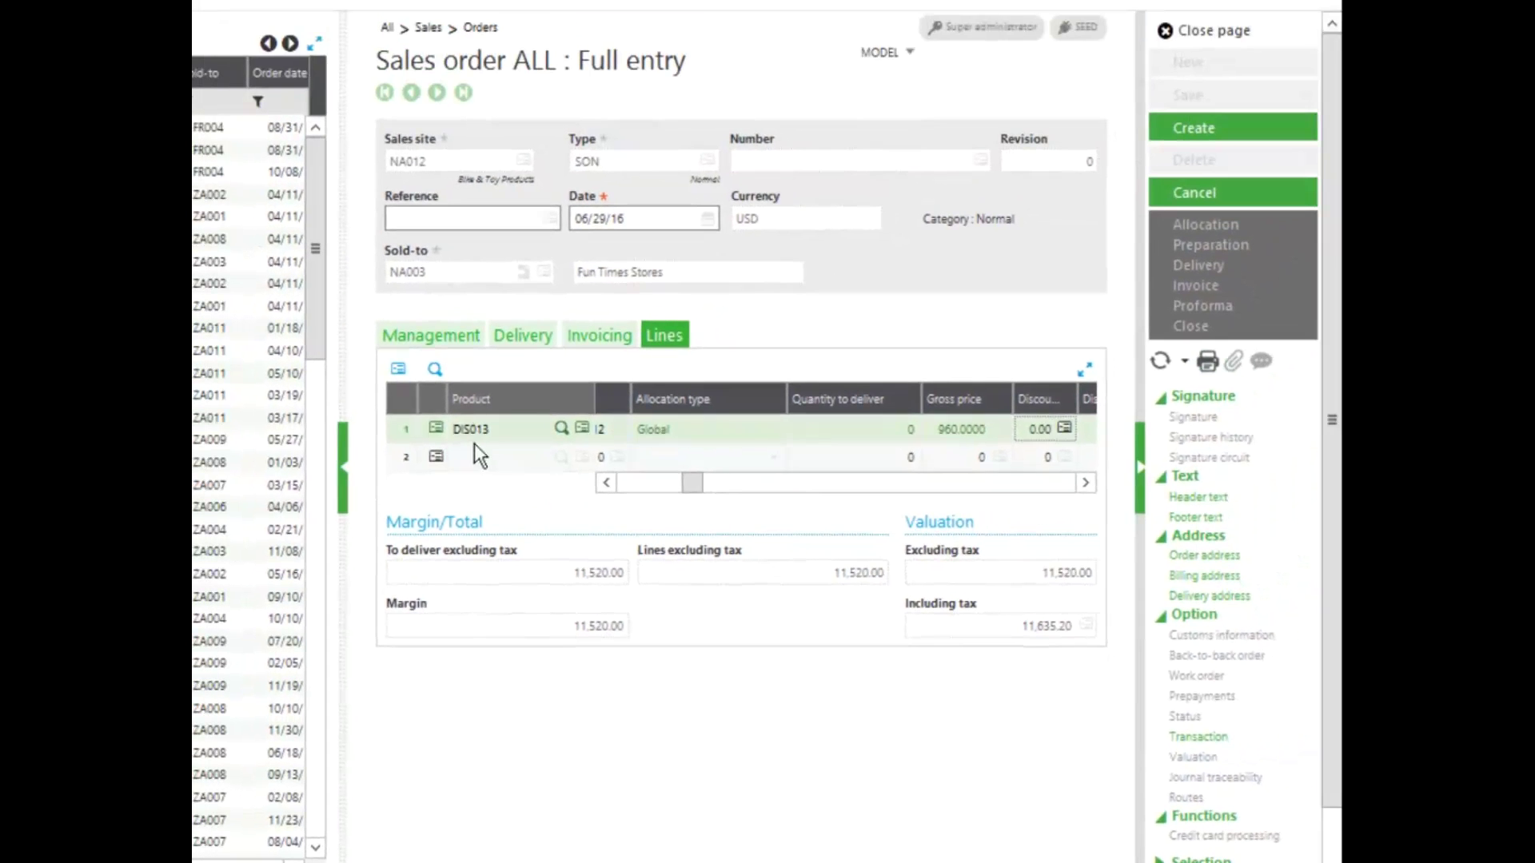
pyautogui.click(477, 453)
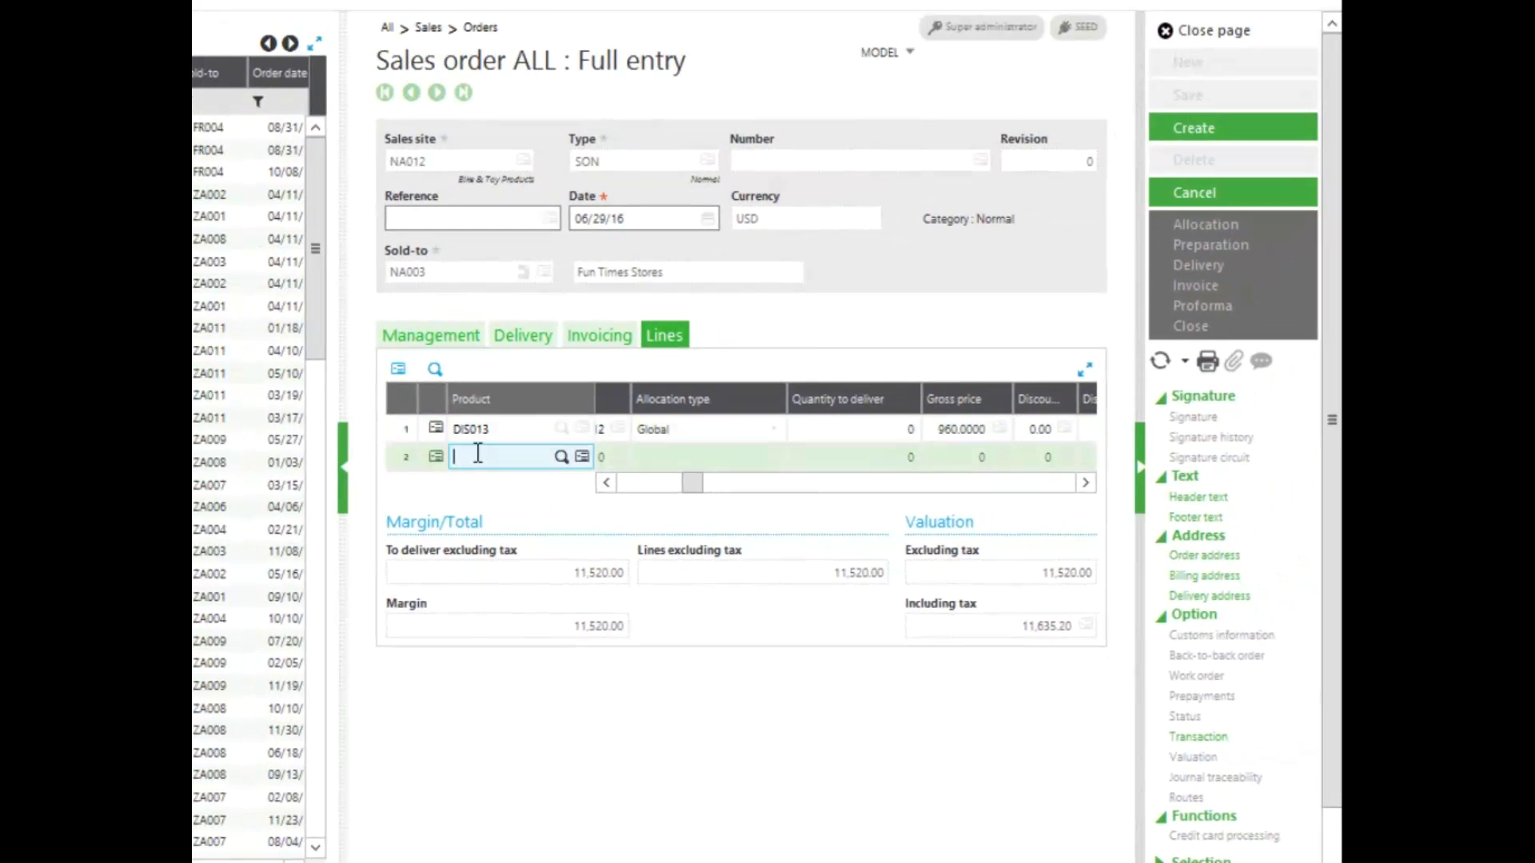
pyautogui.write('dis010')
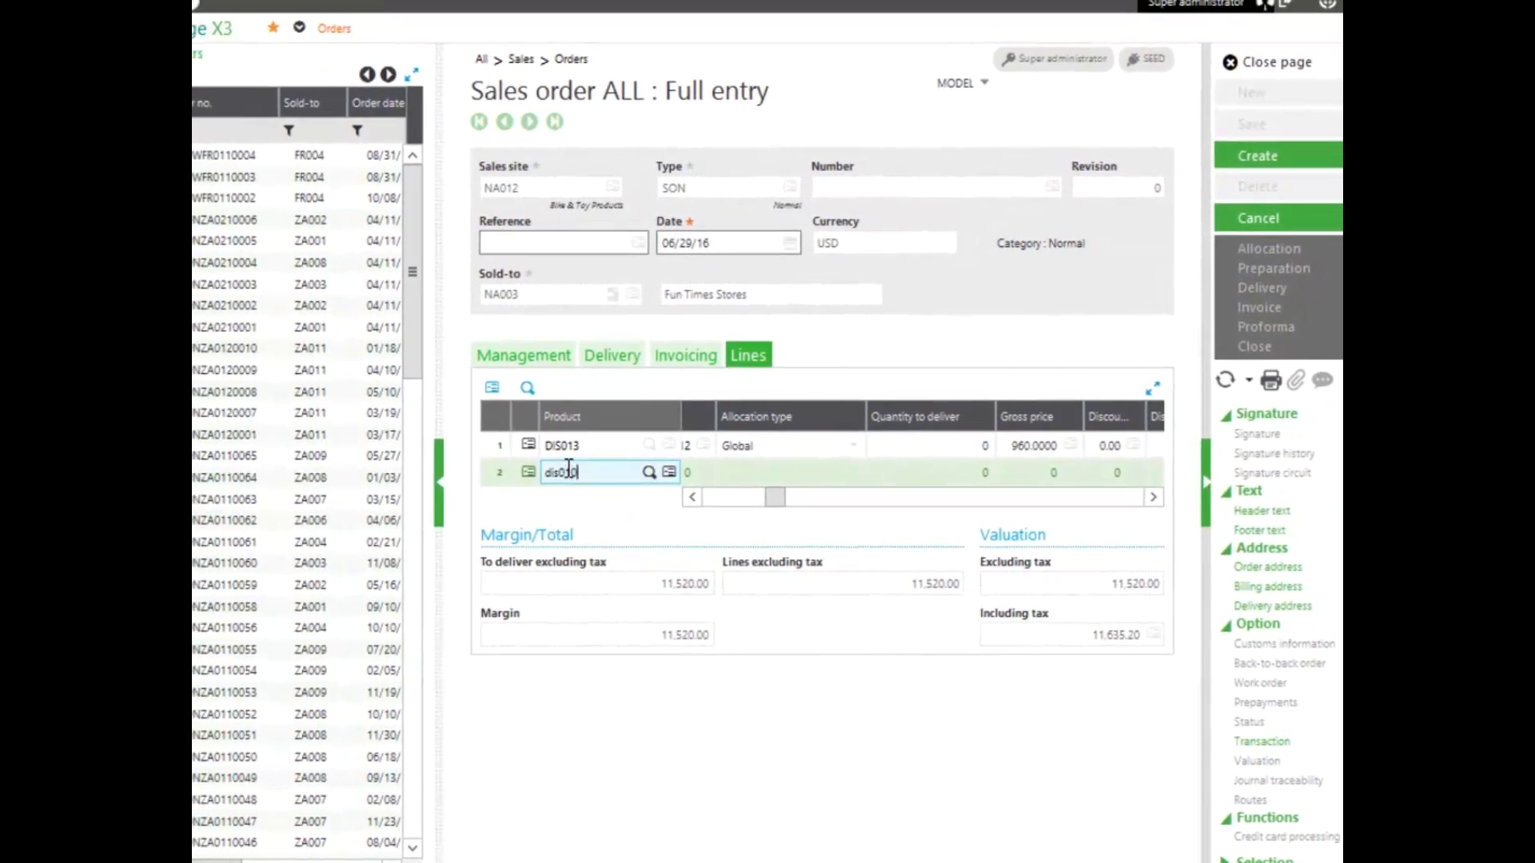
# - Complete line 2 as DIS010, quantity 12 at 144.0000, raising the total to 13,248.00
pyautogui.press('Tab')
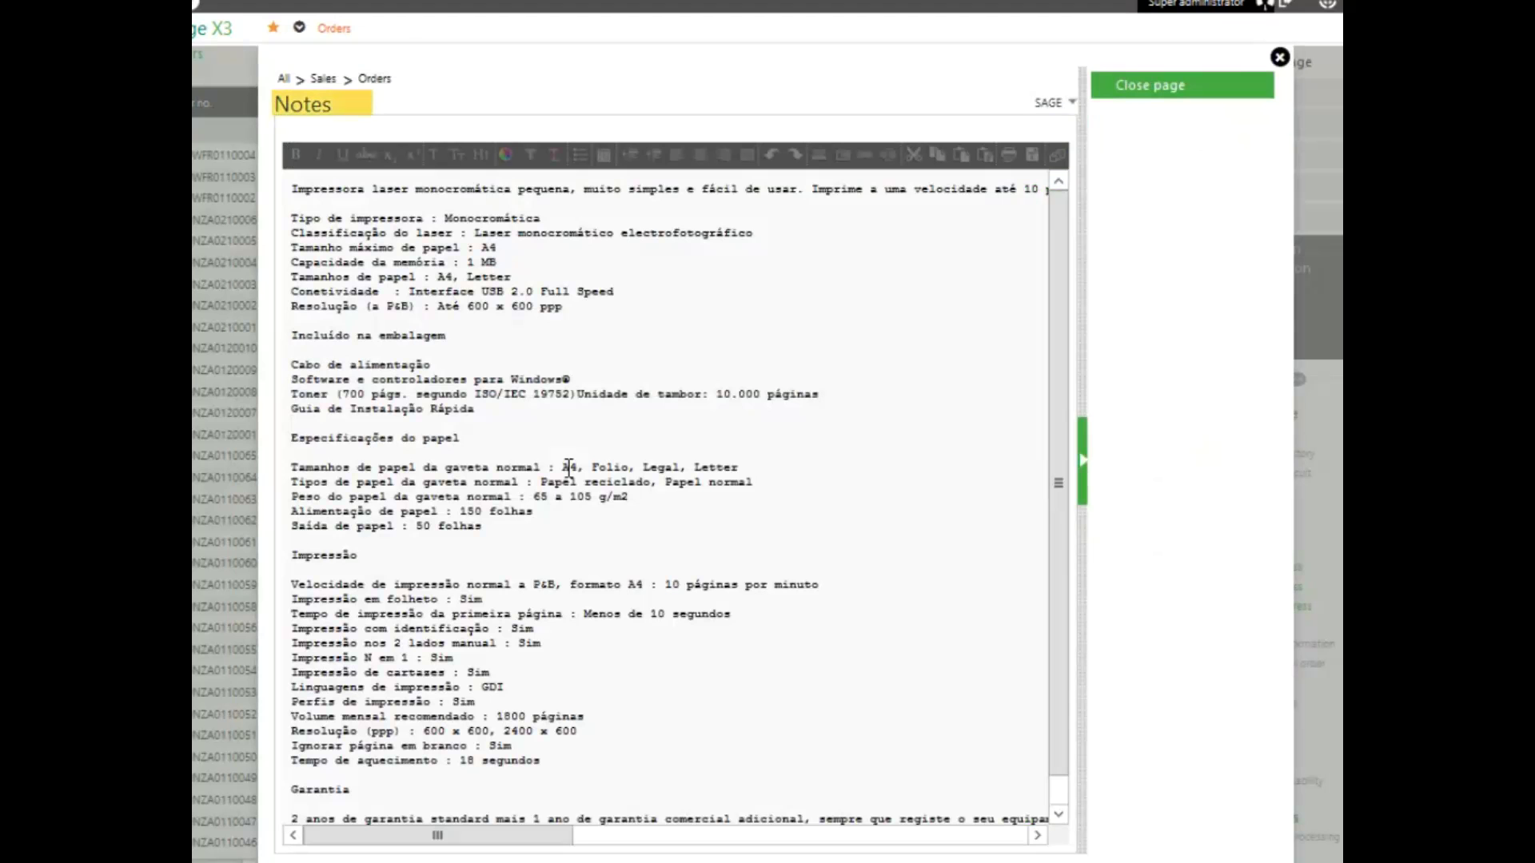
pyautogui.click(1163, 88)
pyautogui.press('Tab')
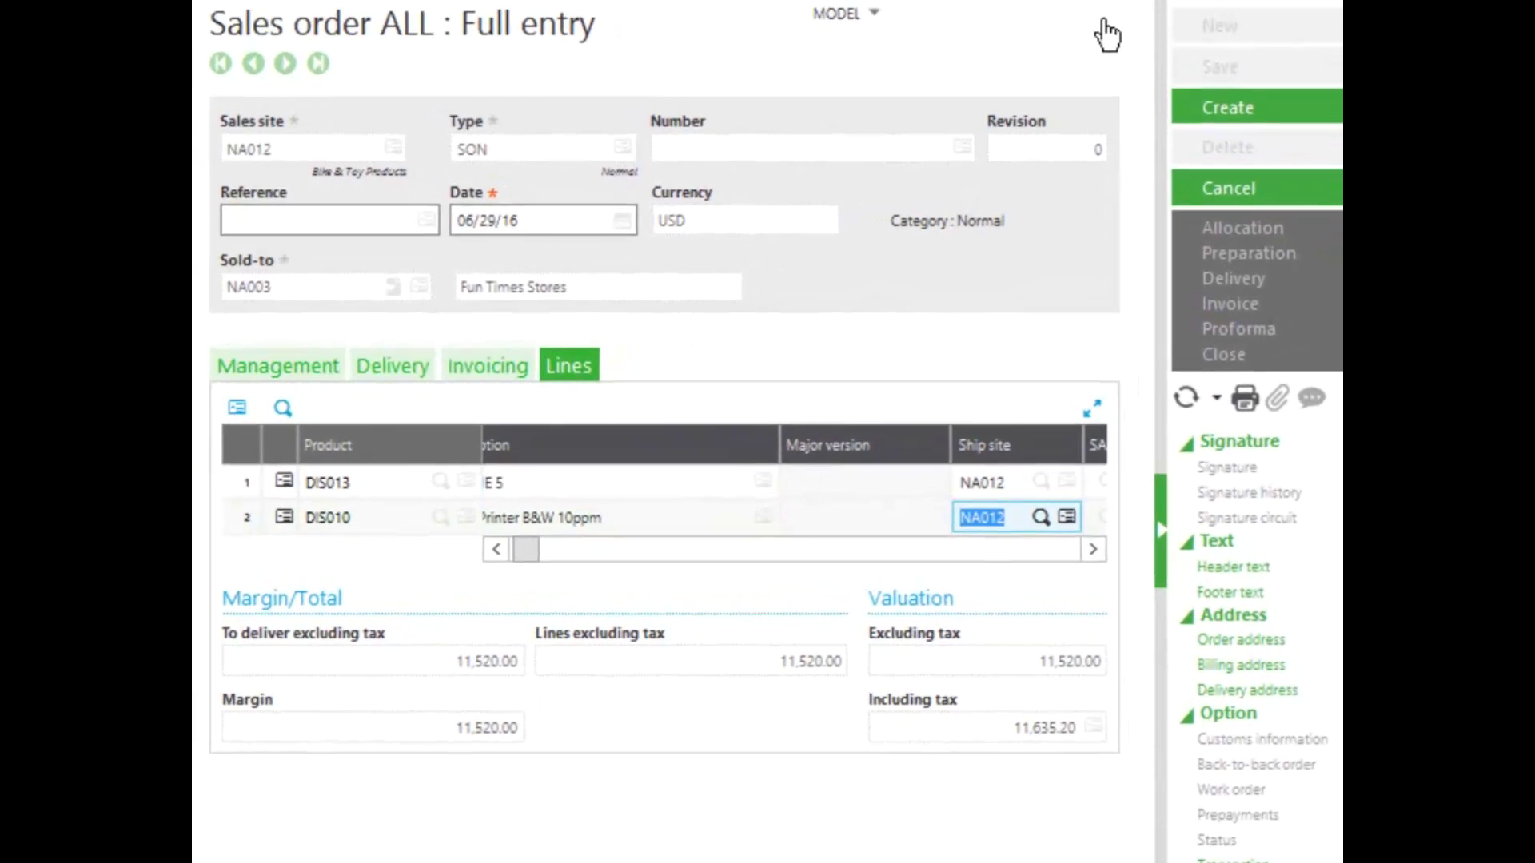
pyautogui.press('Tab')
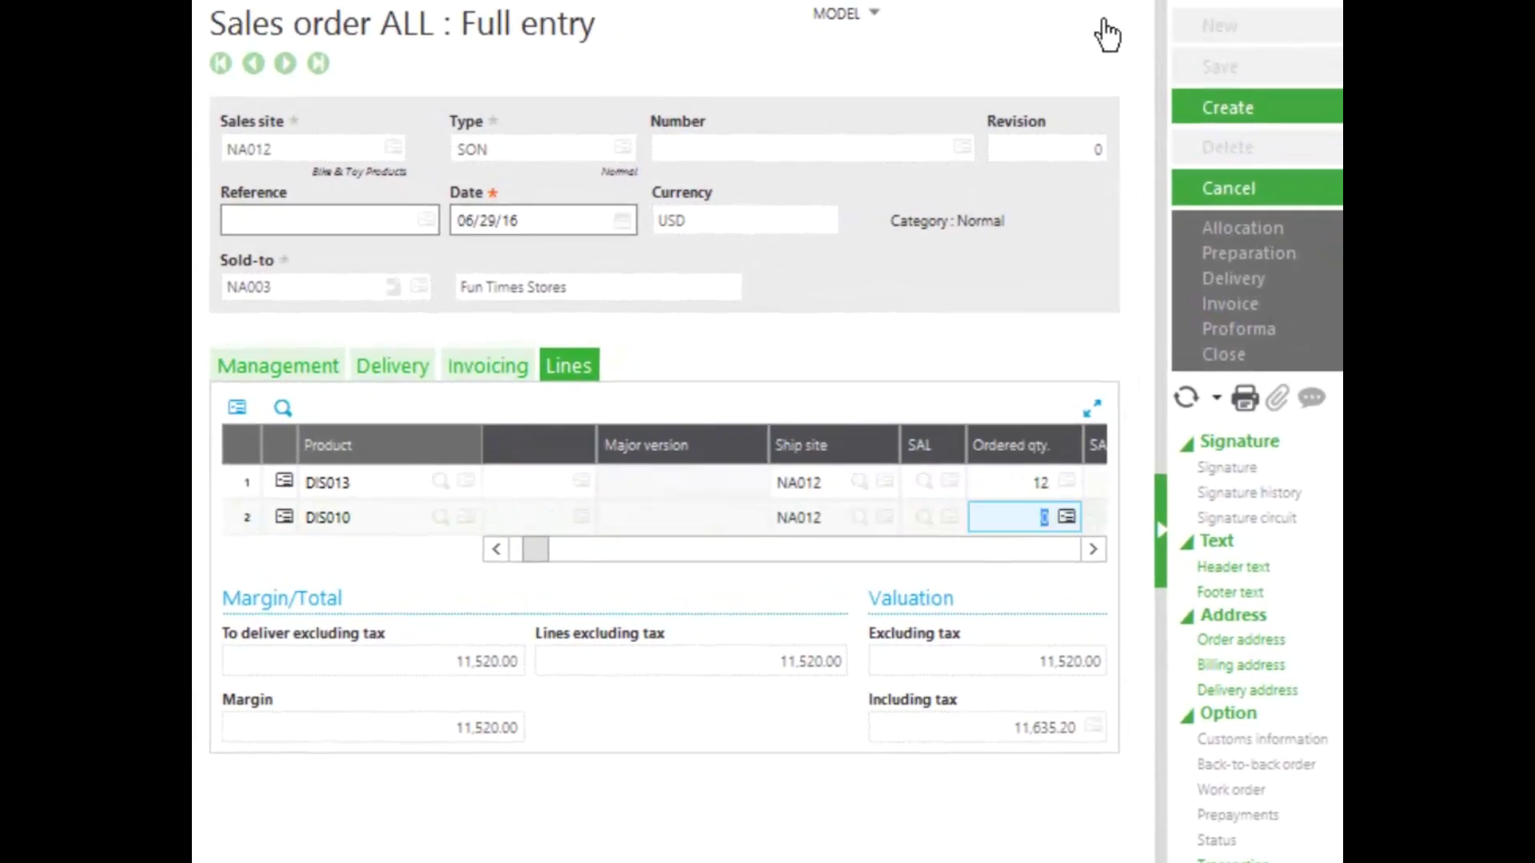
pyautogui.write('12')
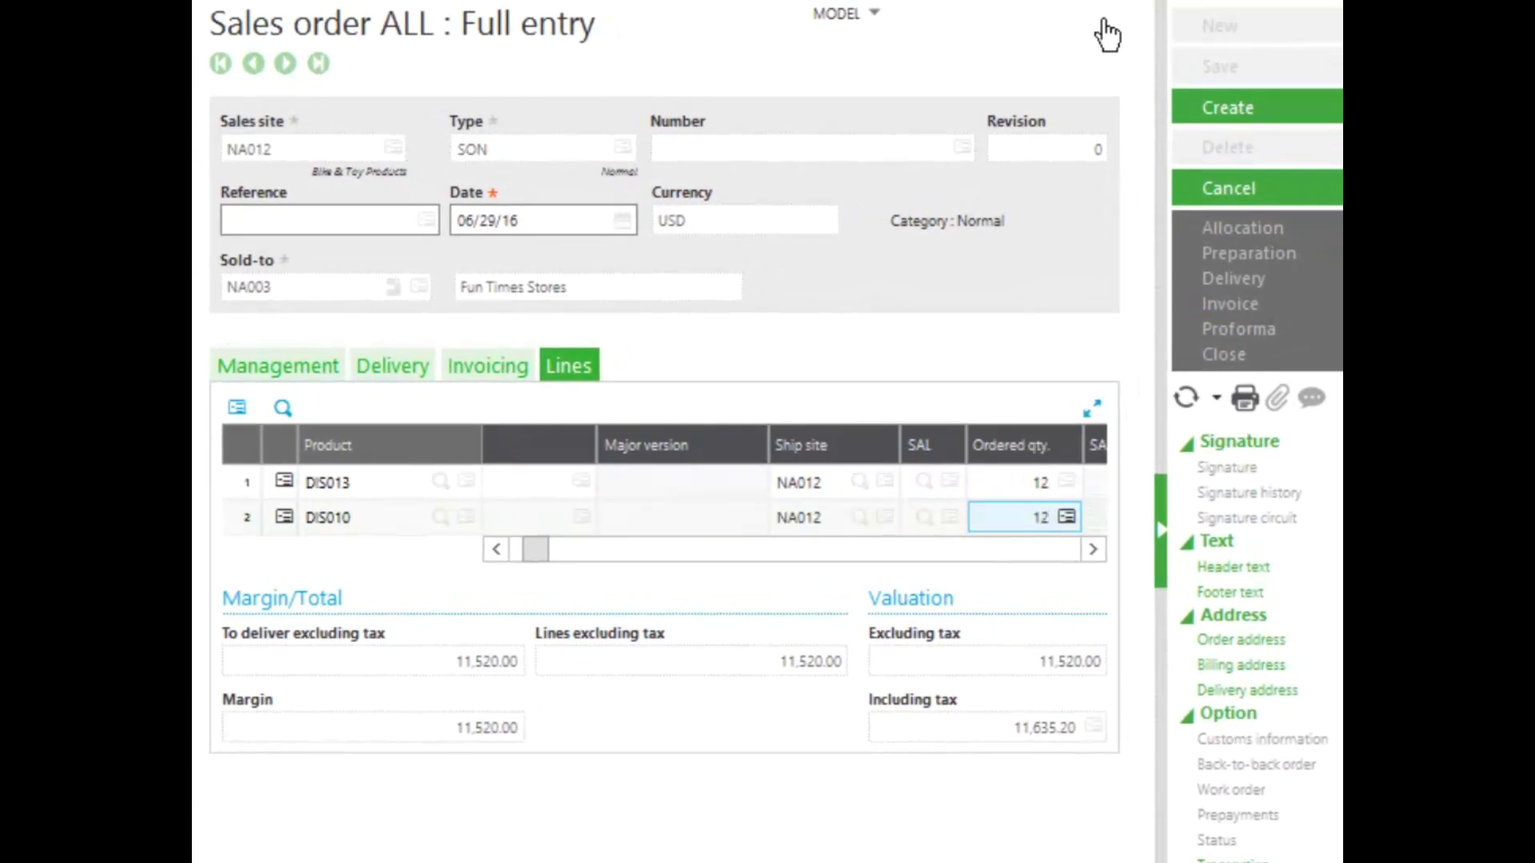
pyautogui.press('Tab')
pyautogui.press('Tab')
pyautogui.press('Tab')
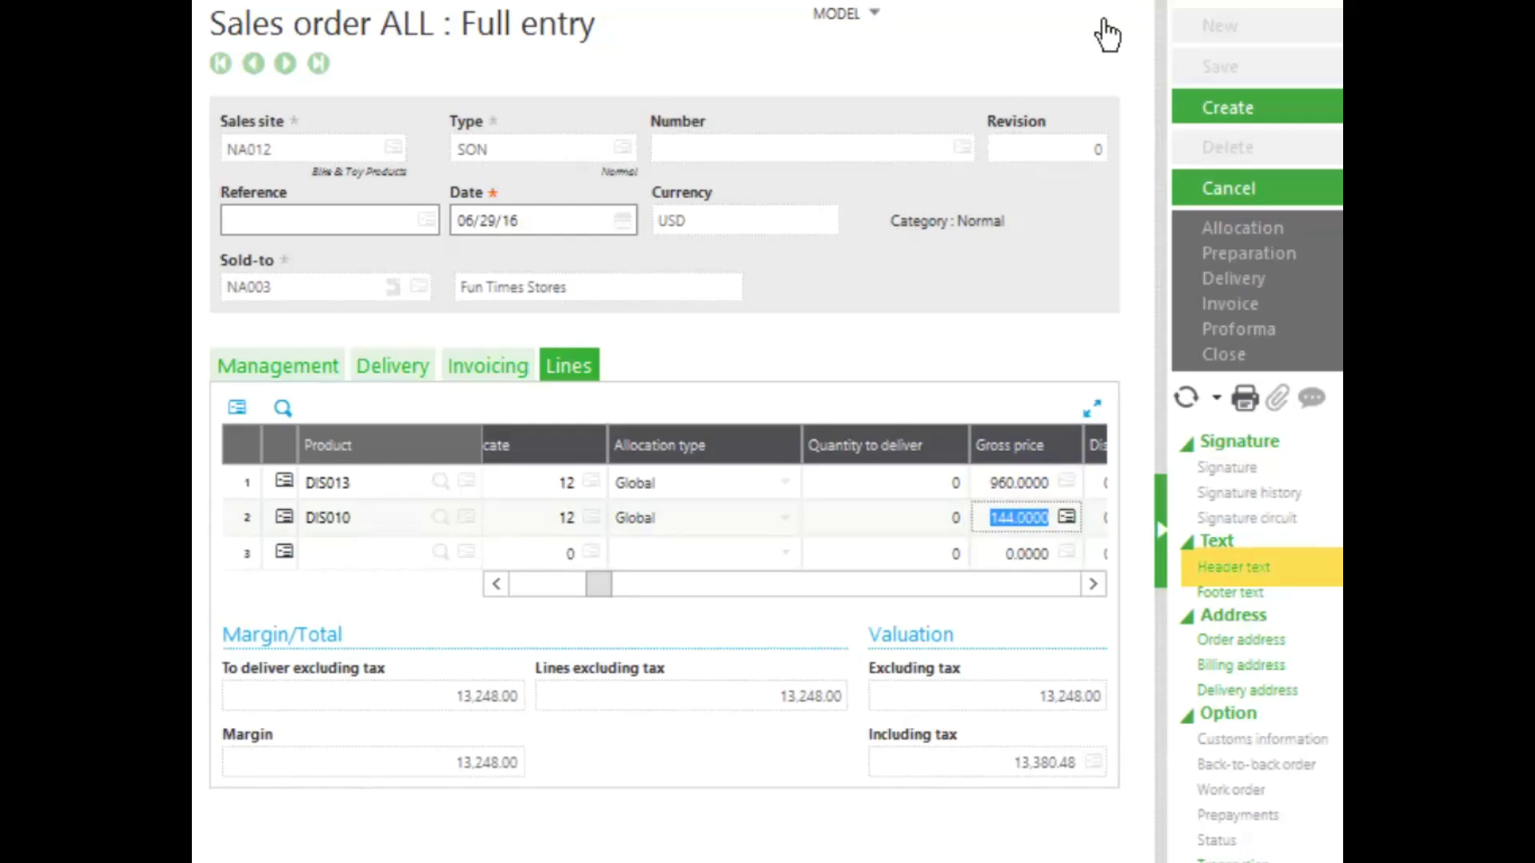
# - Add the header text 'Welcome to our company' to the order
pyautogui.click(1251, 569)
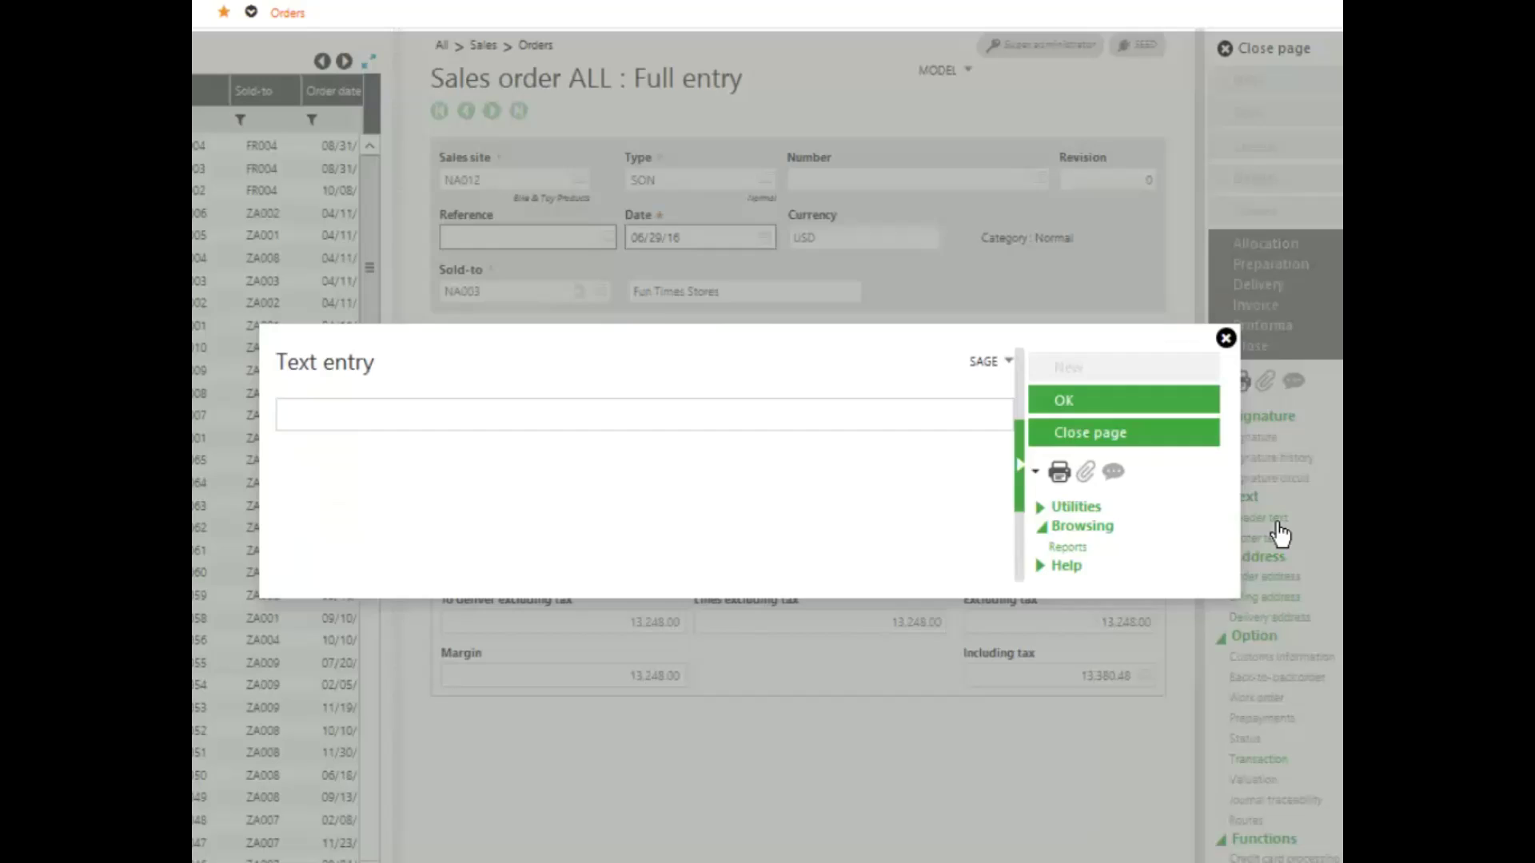
pyautogui.write('Welcome to our company')
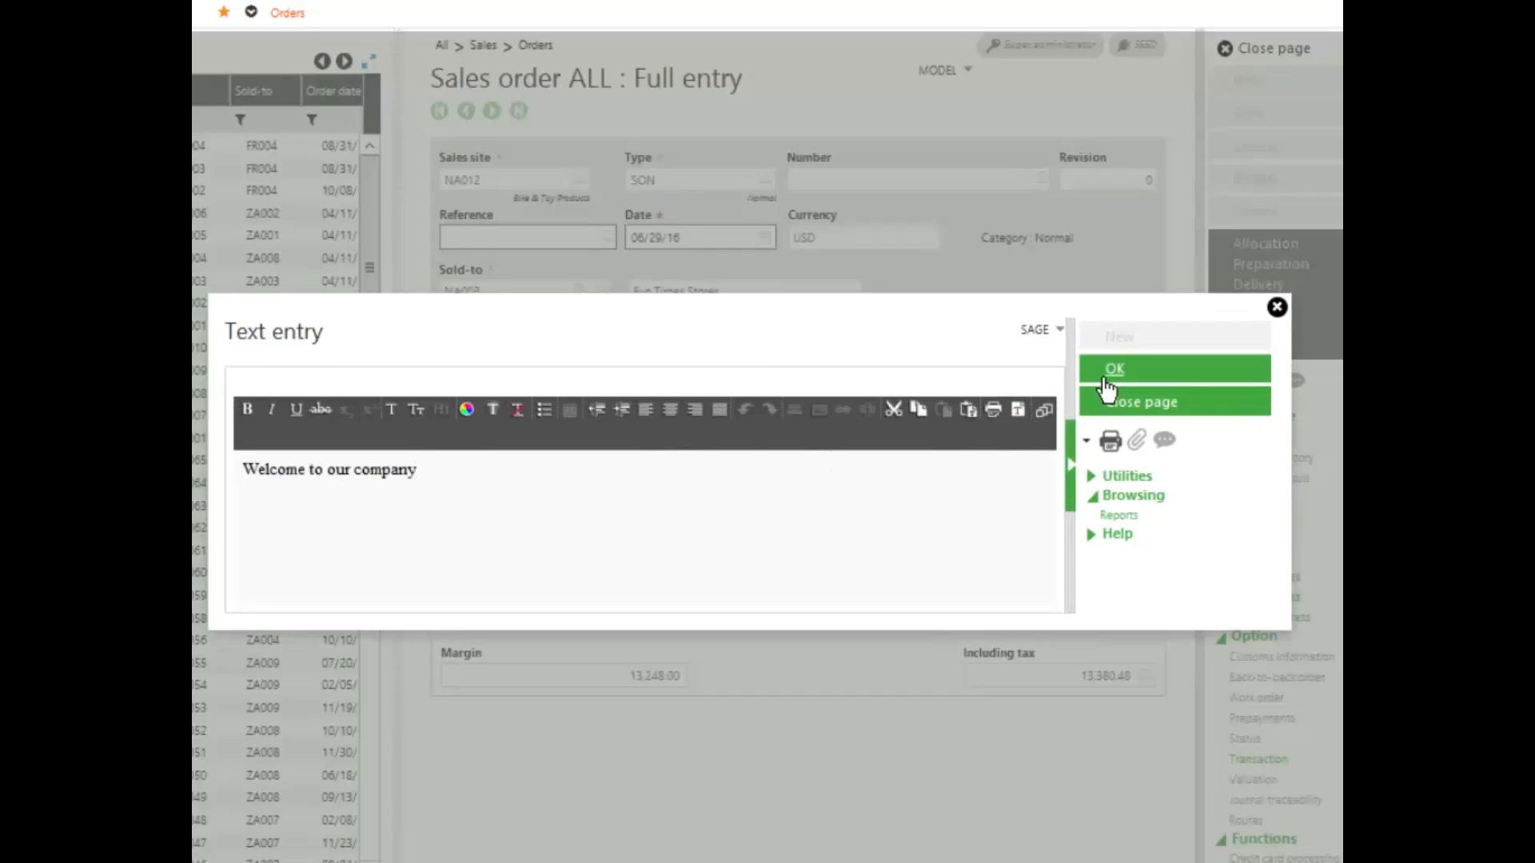
pyautogui.click(1107, 372)
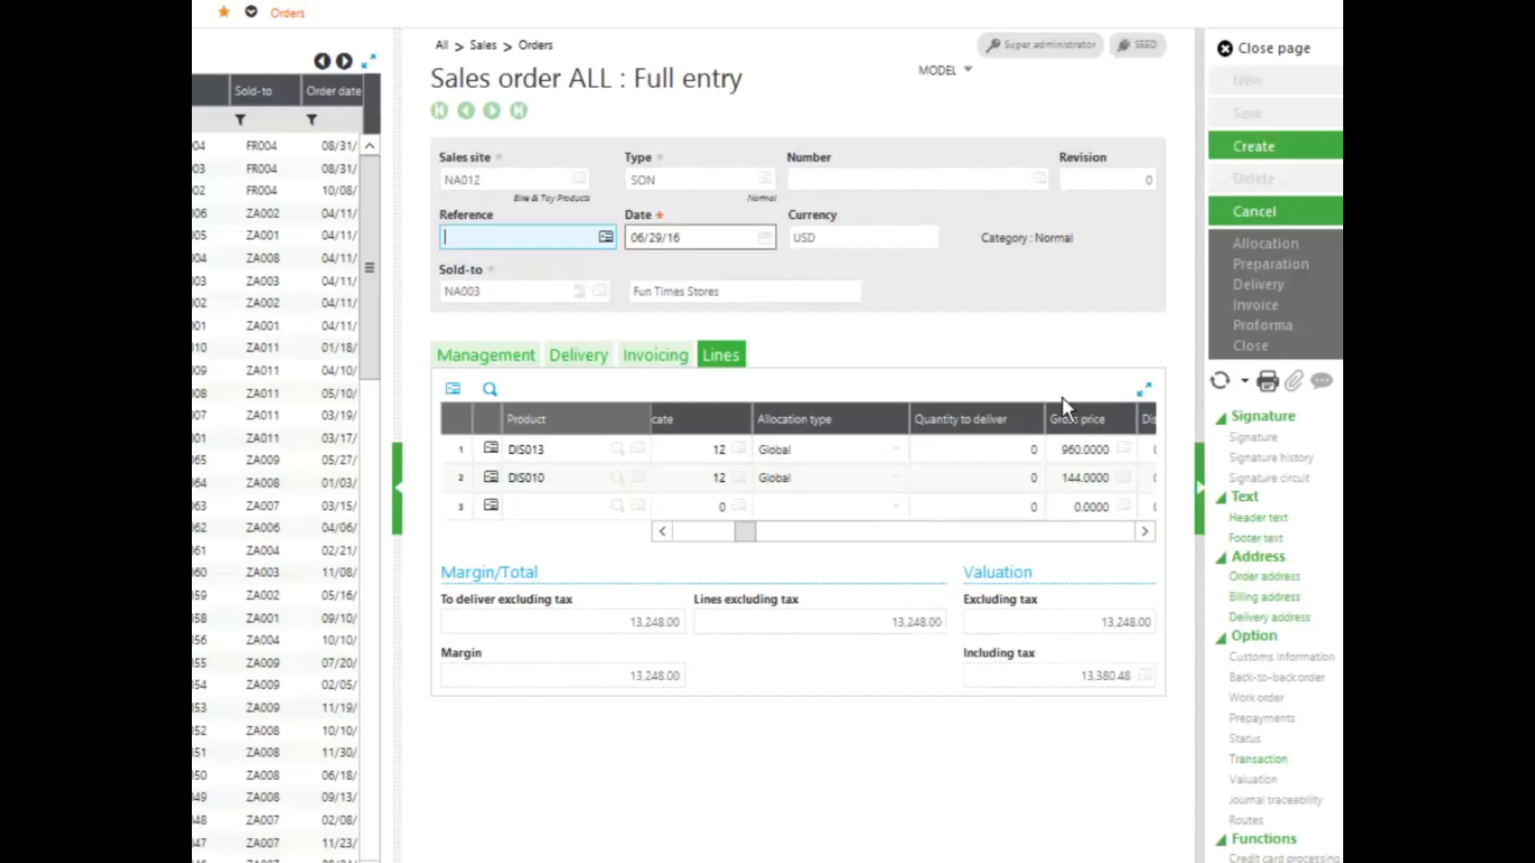
pyautogui.click(491, 453)
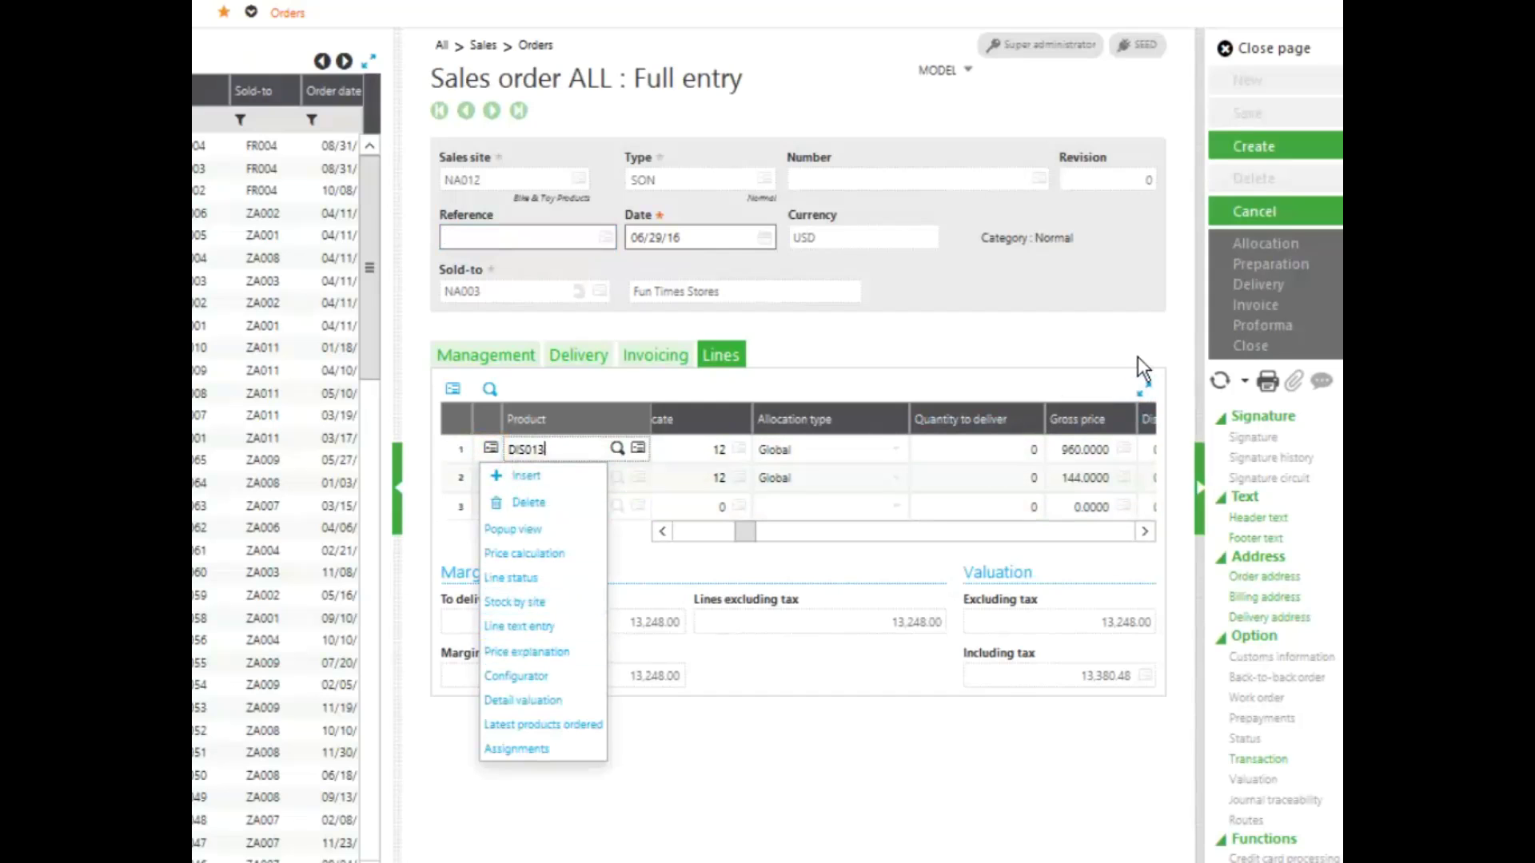
pyautogui.click(958, 452)
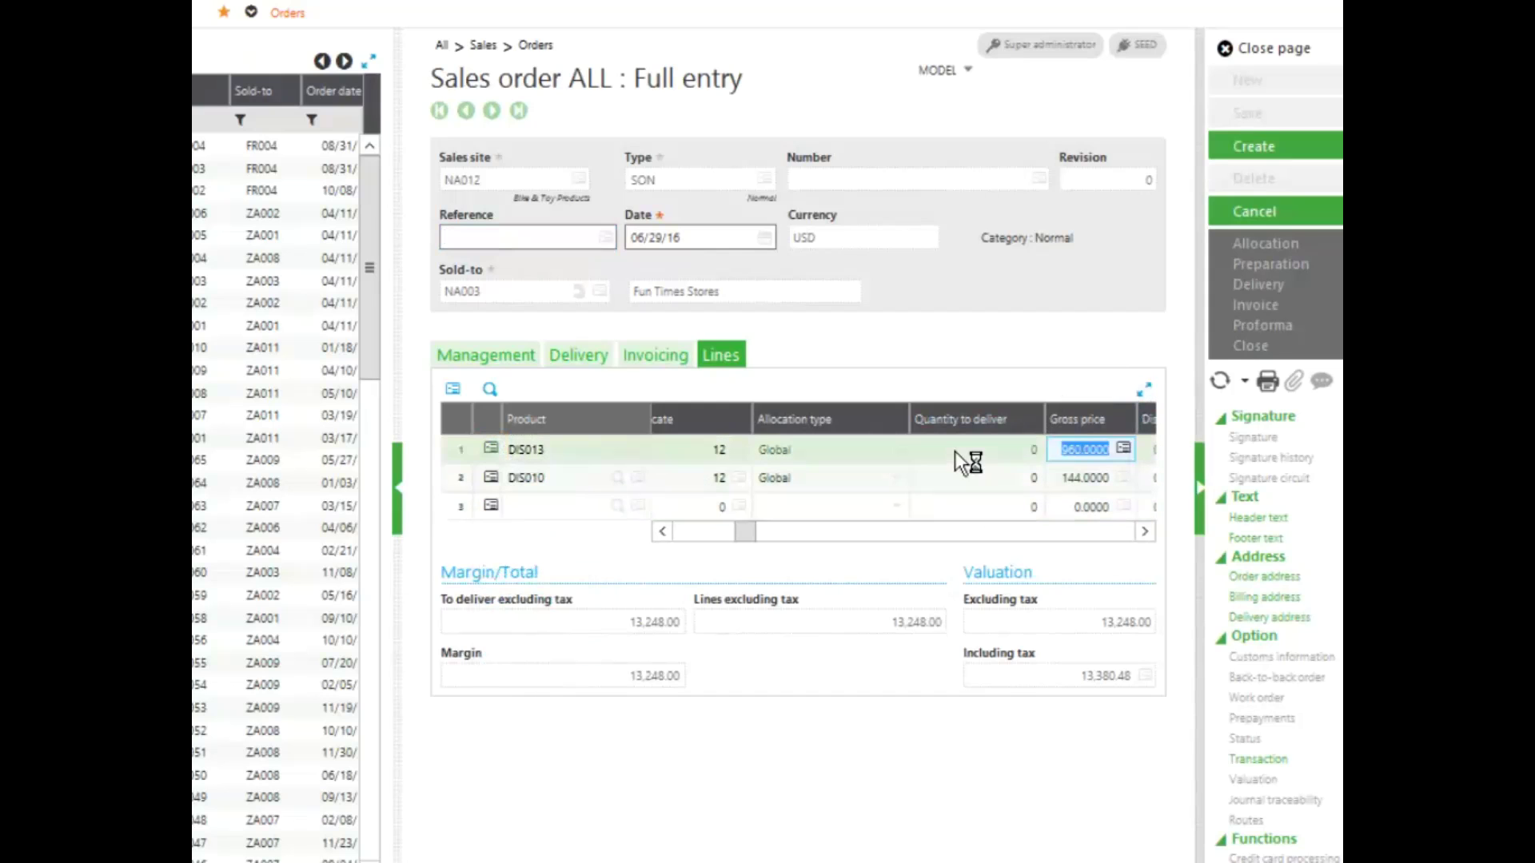
# - Create the order, which is numbered SONNA0120057
pyautogui.click(1283, 156)
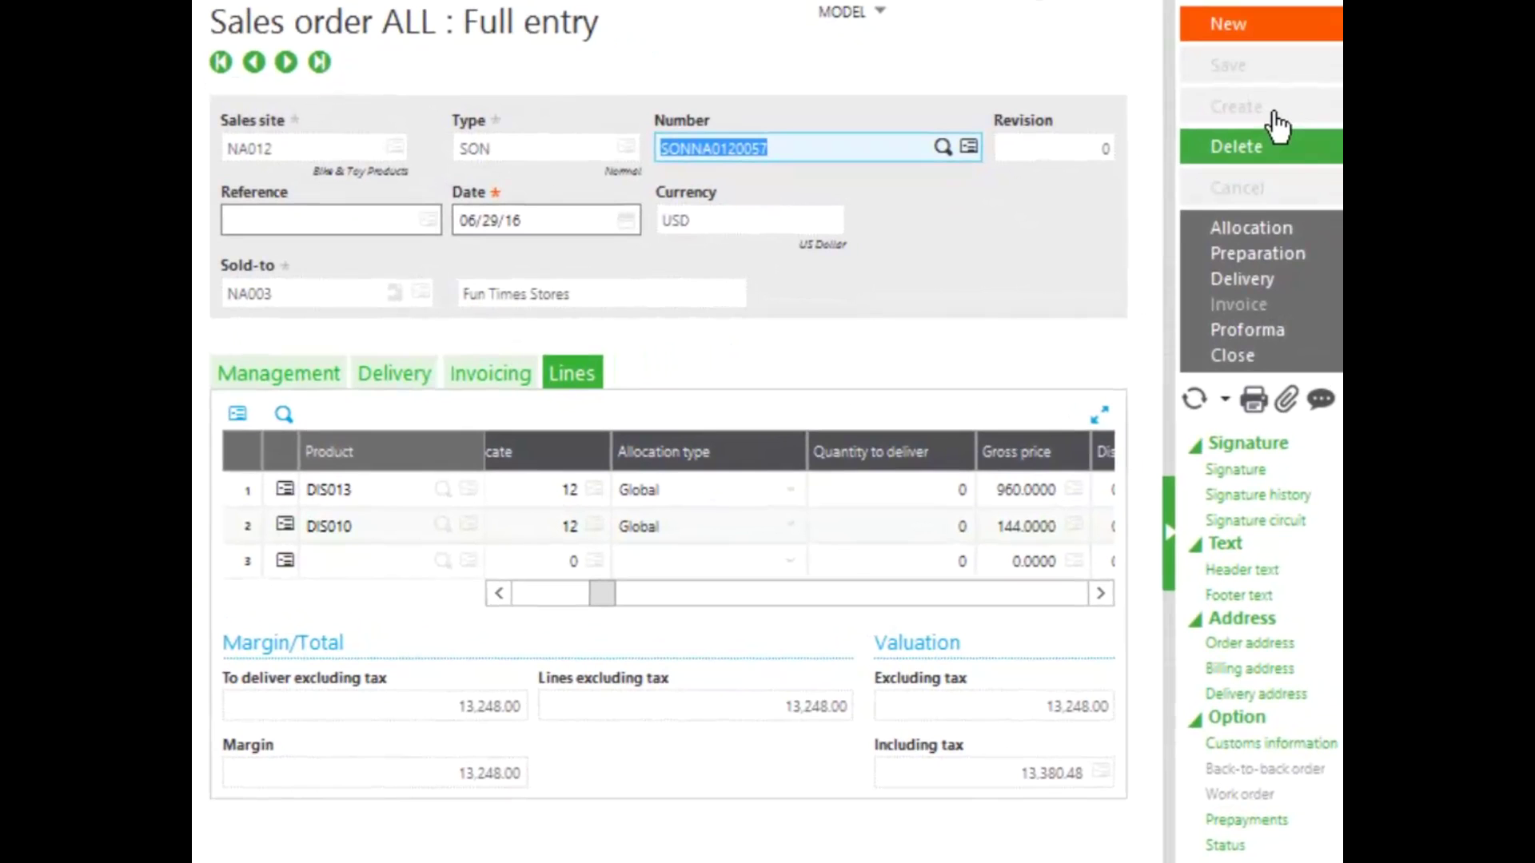
# - Close line 2 (DIS010) with closing reason ERR (User Error) and save the order
pyautogui.click(283, 528)
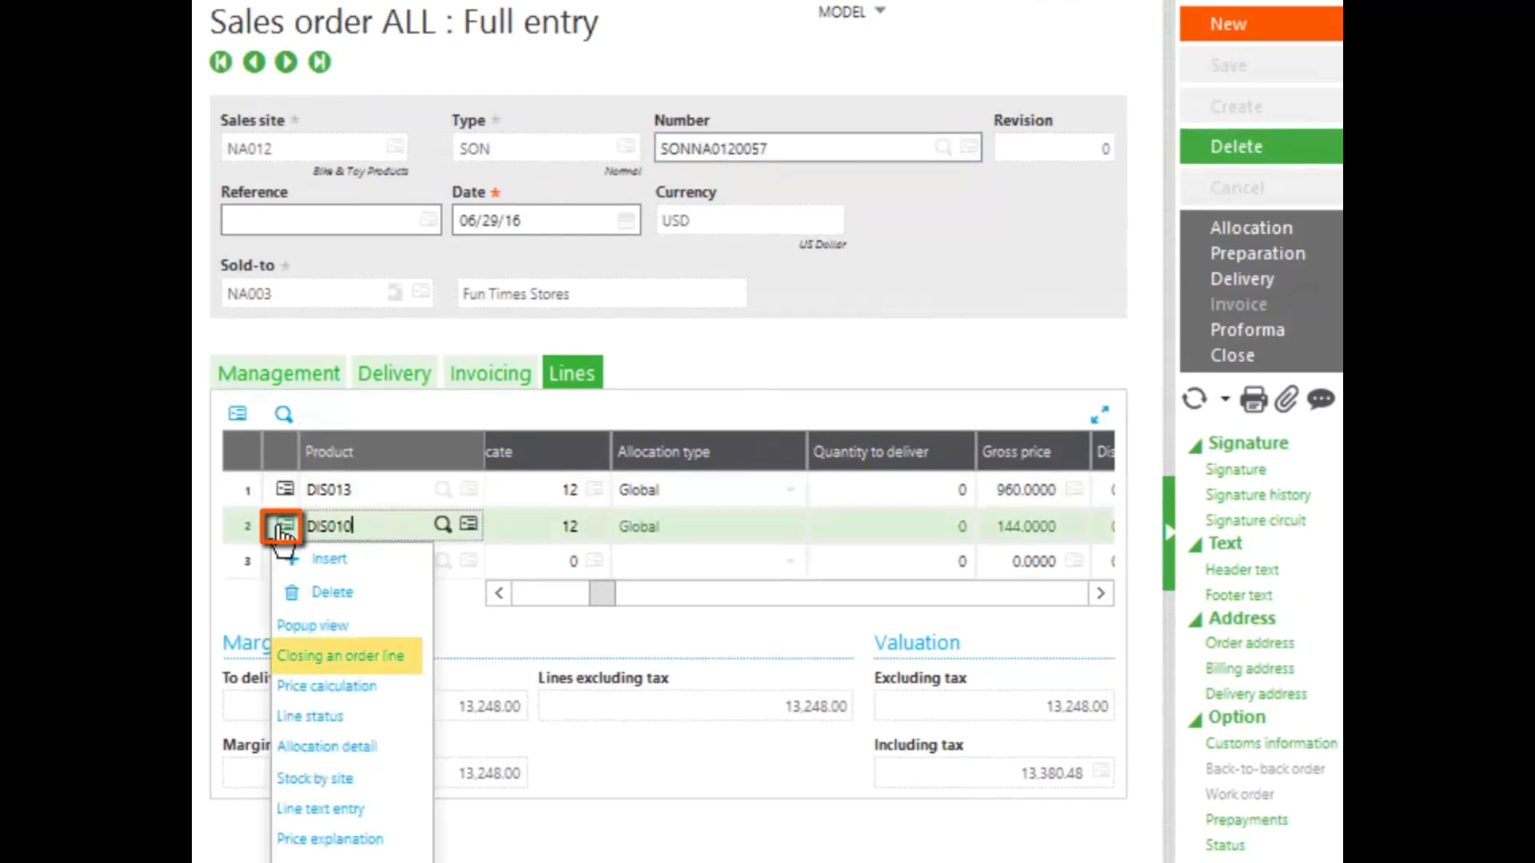
pyautogui.click(331, 661)
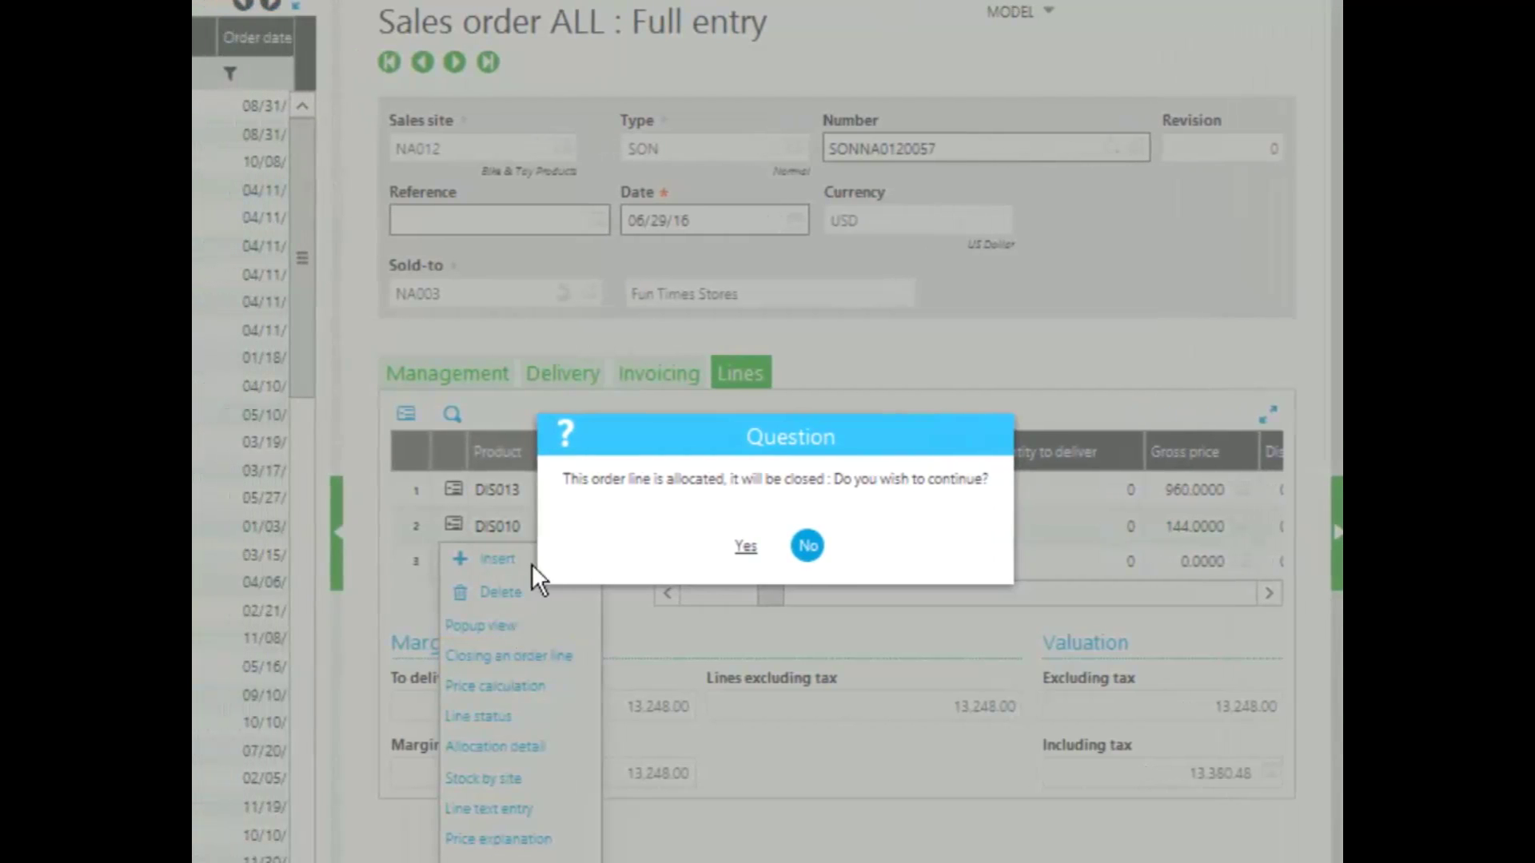
pyautogui.click(772, 560)
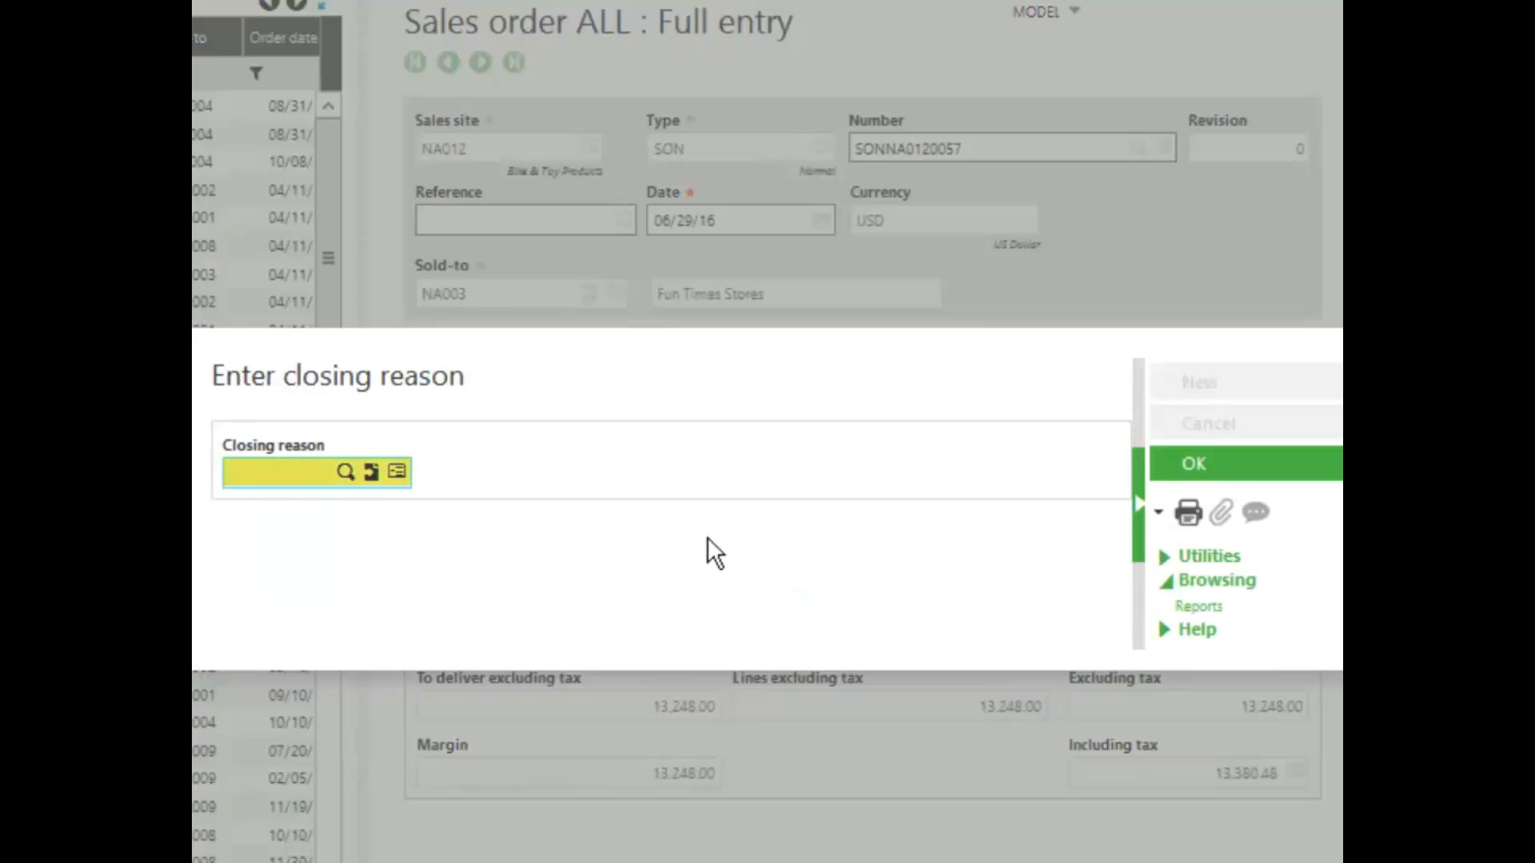
pyautogui.click(345, 475)
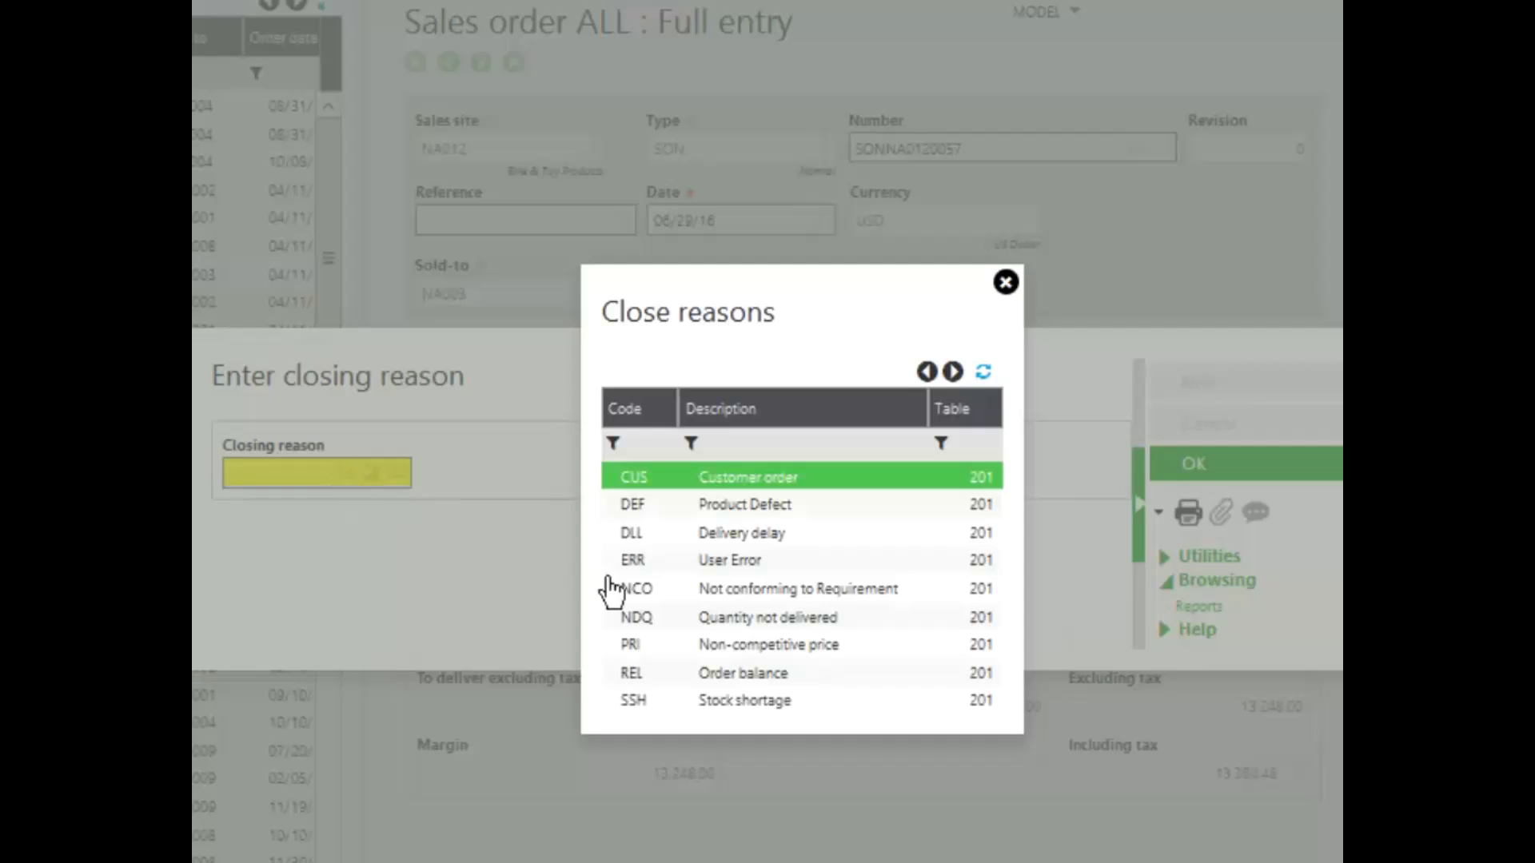
pyautogui.click(633, 569)
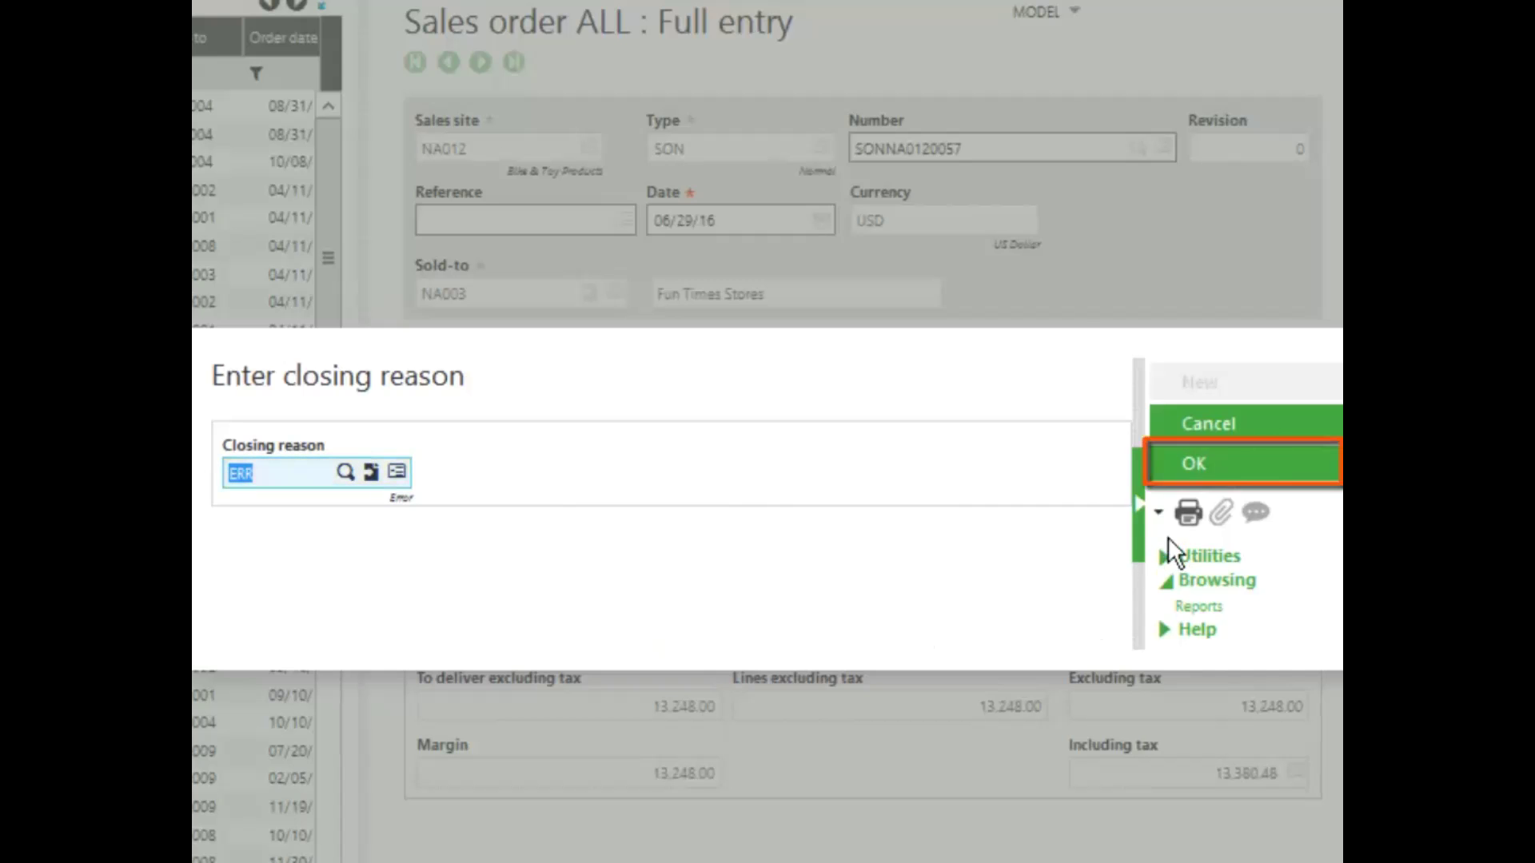
pyautogui.click(1215, 480)
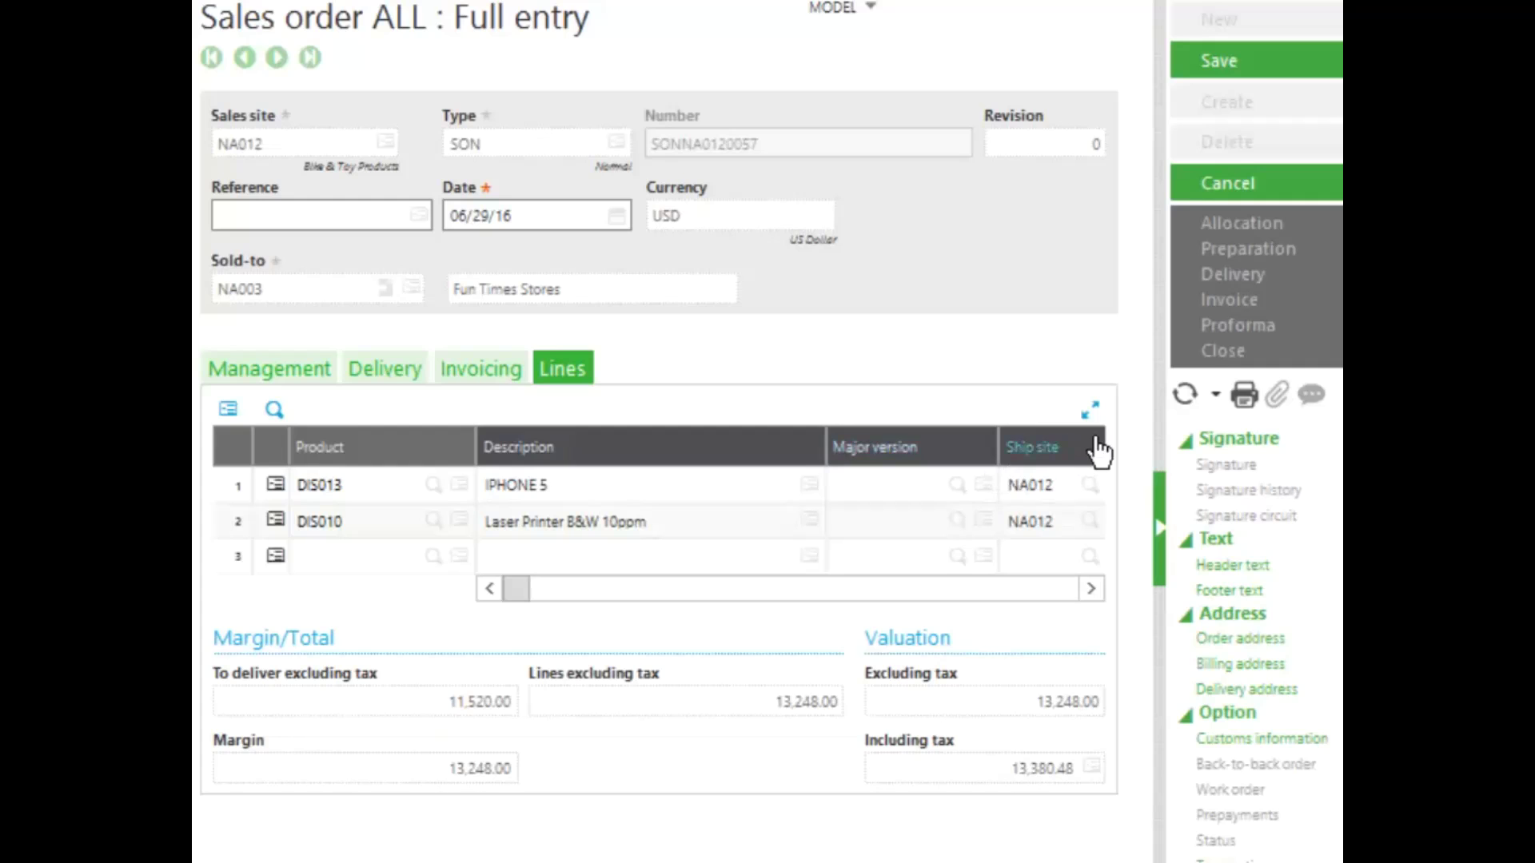
pyautogui.click(1231, 71)
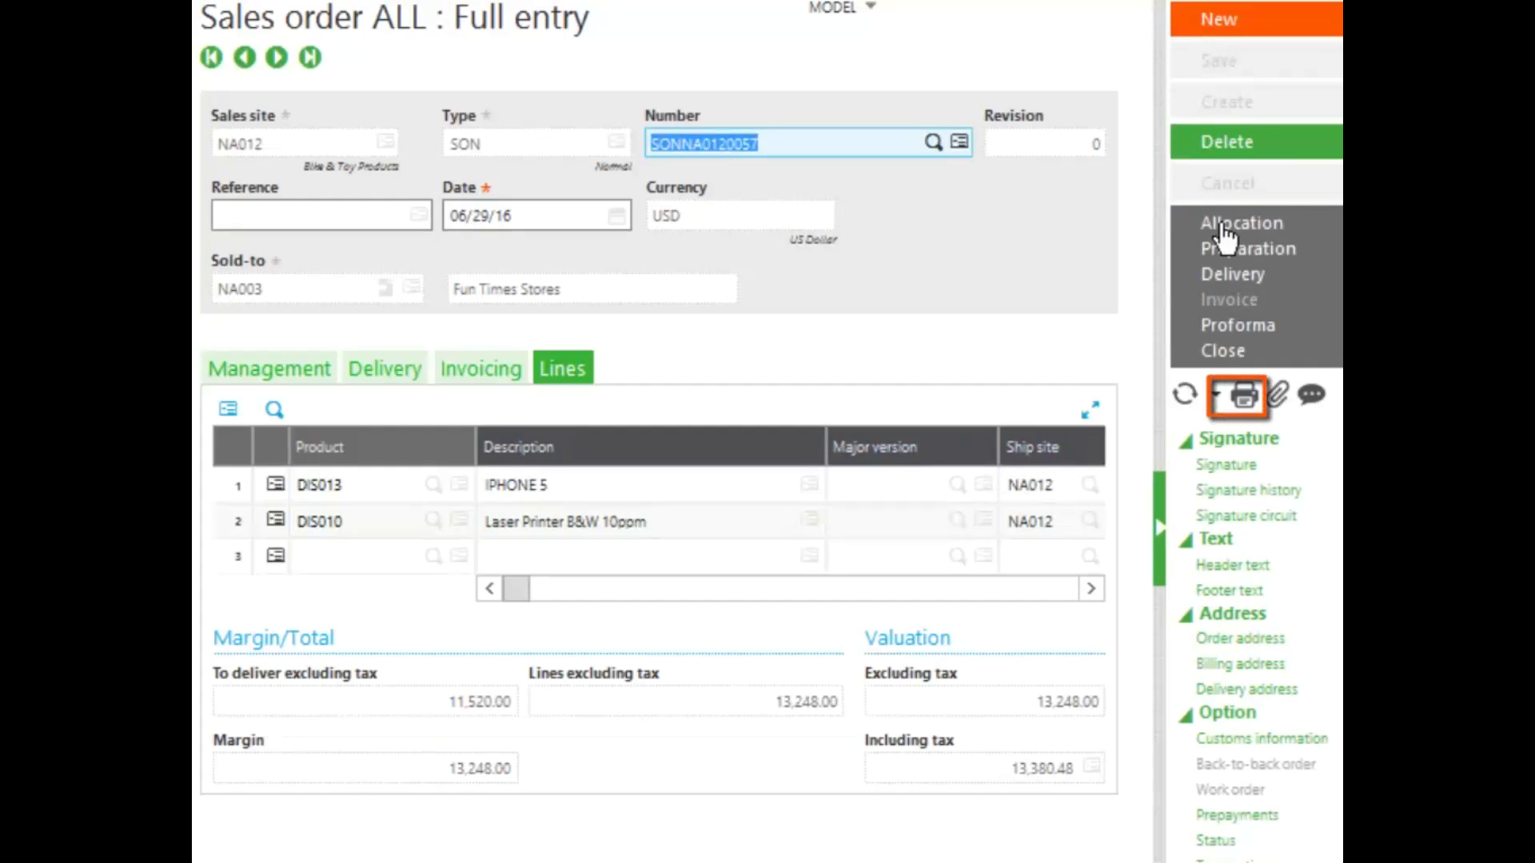
# - Print the order with report ARCCLIENT, destination MESSPDF and output type Message
pyautogui.click(1245, 408)
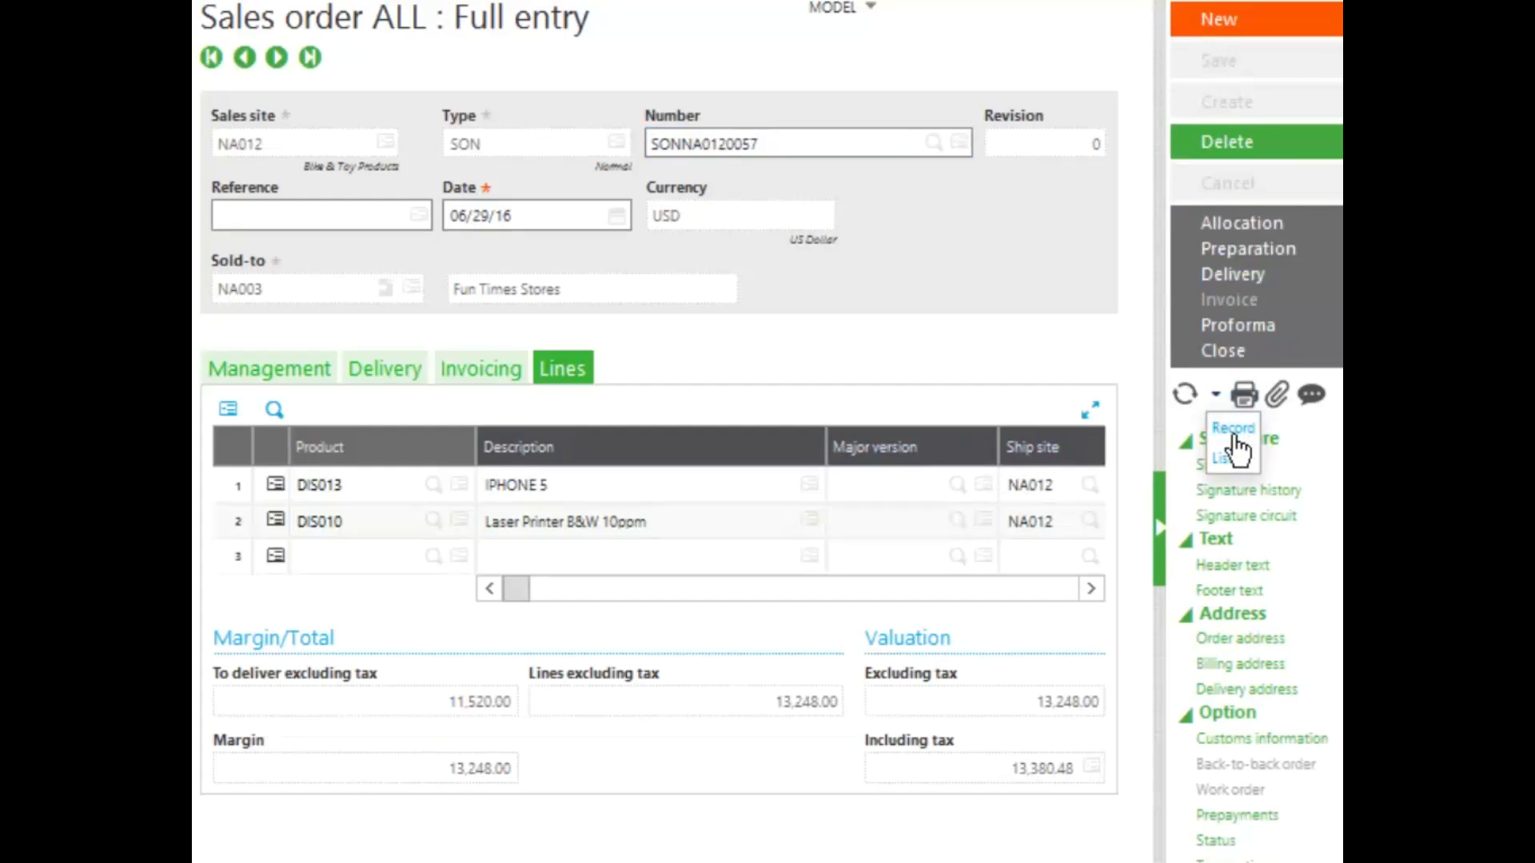
pyautogui.click(1234, 432)
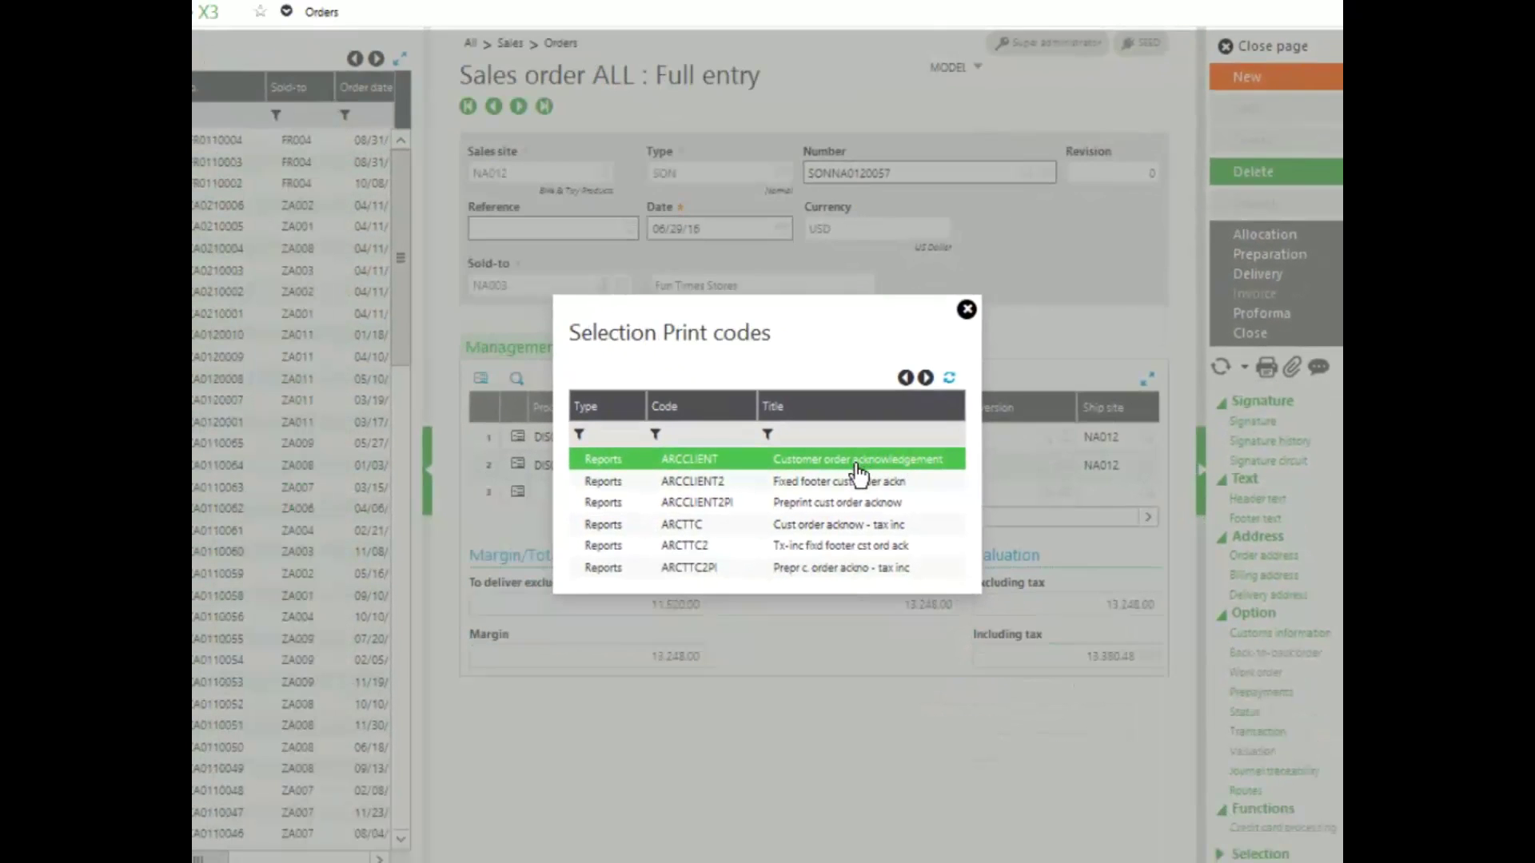
pyautogui.click(855, 463)
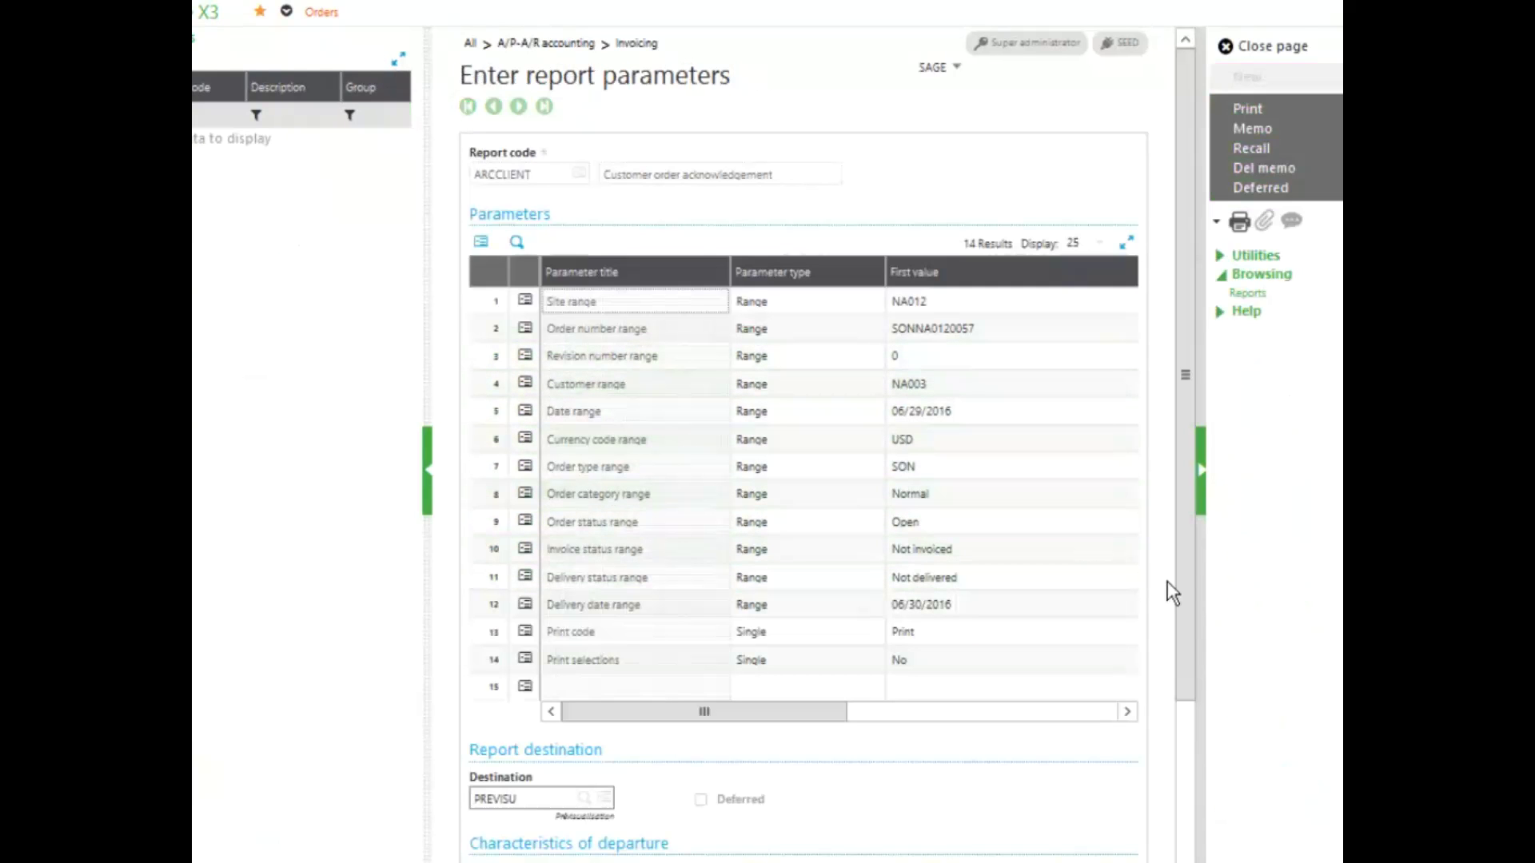
pyautogui.moveTo(1181, 592); pyautogui.dragTo(1183, 733)
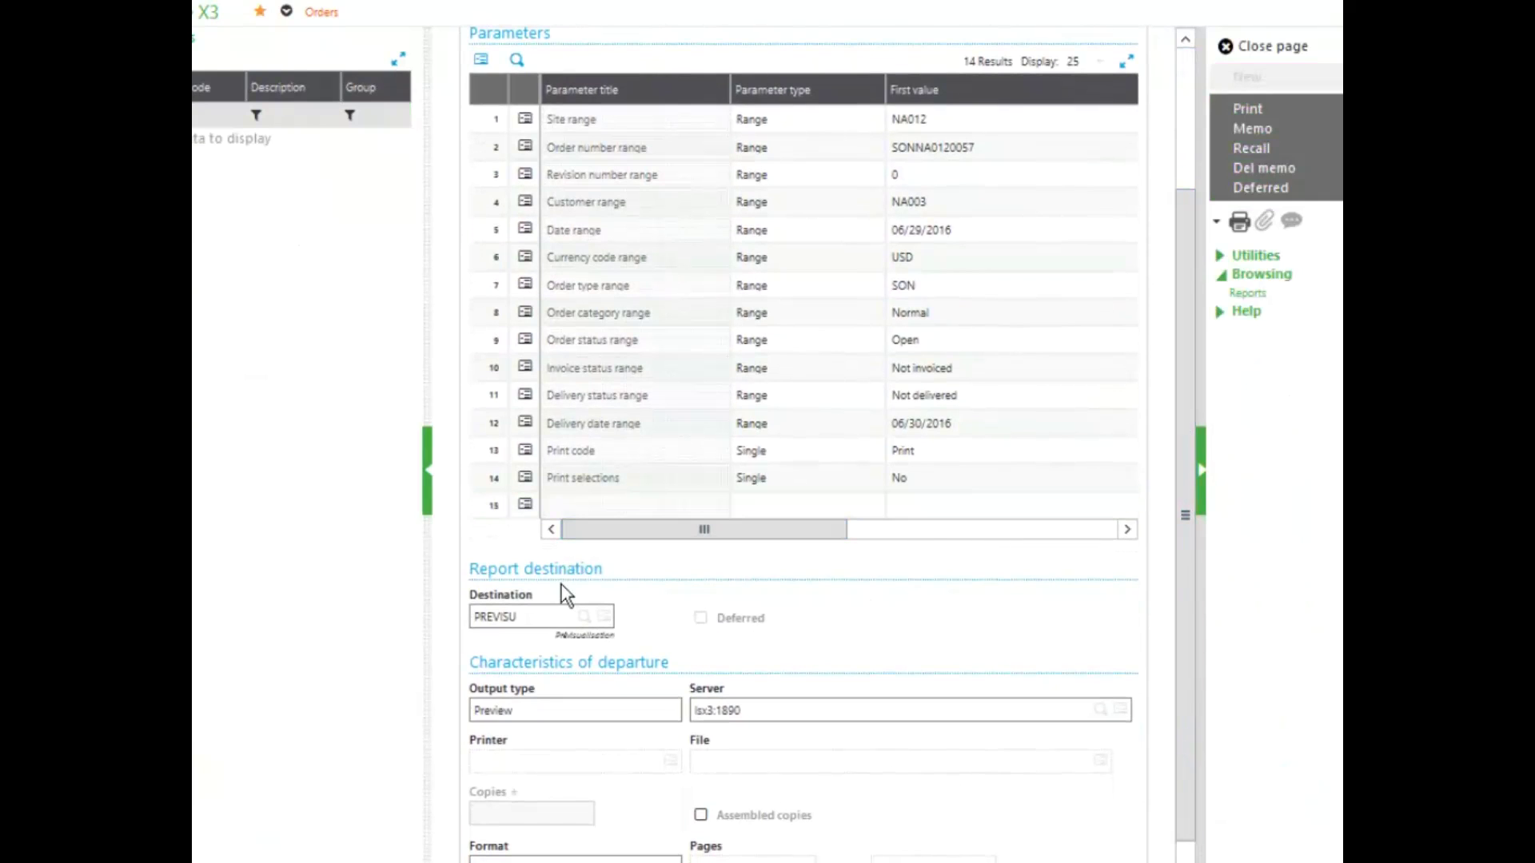
pyautogui.click(596, 627)
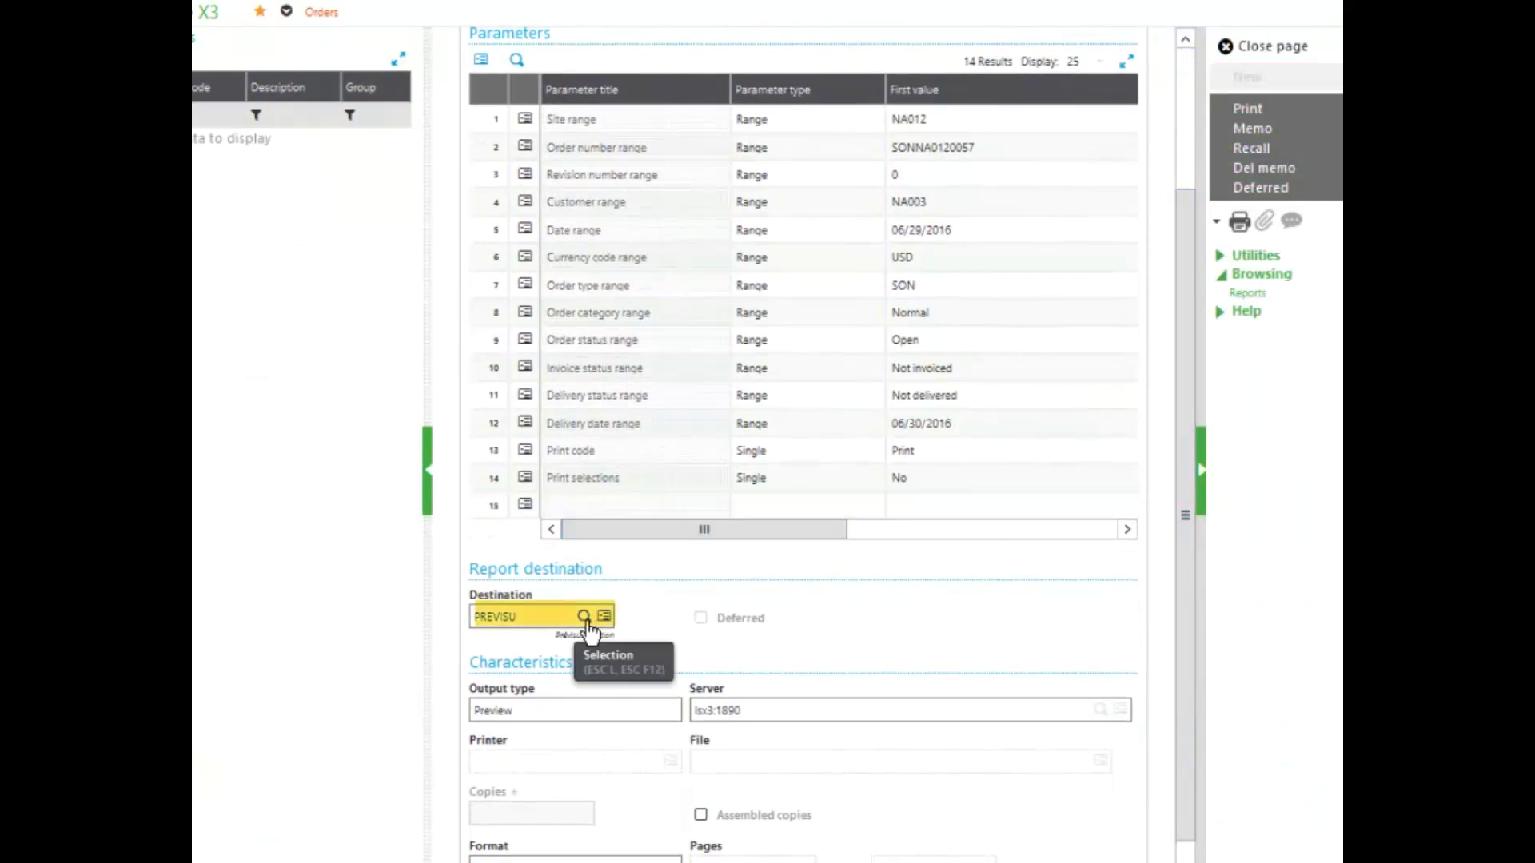
pyautogui.click(585, 620)
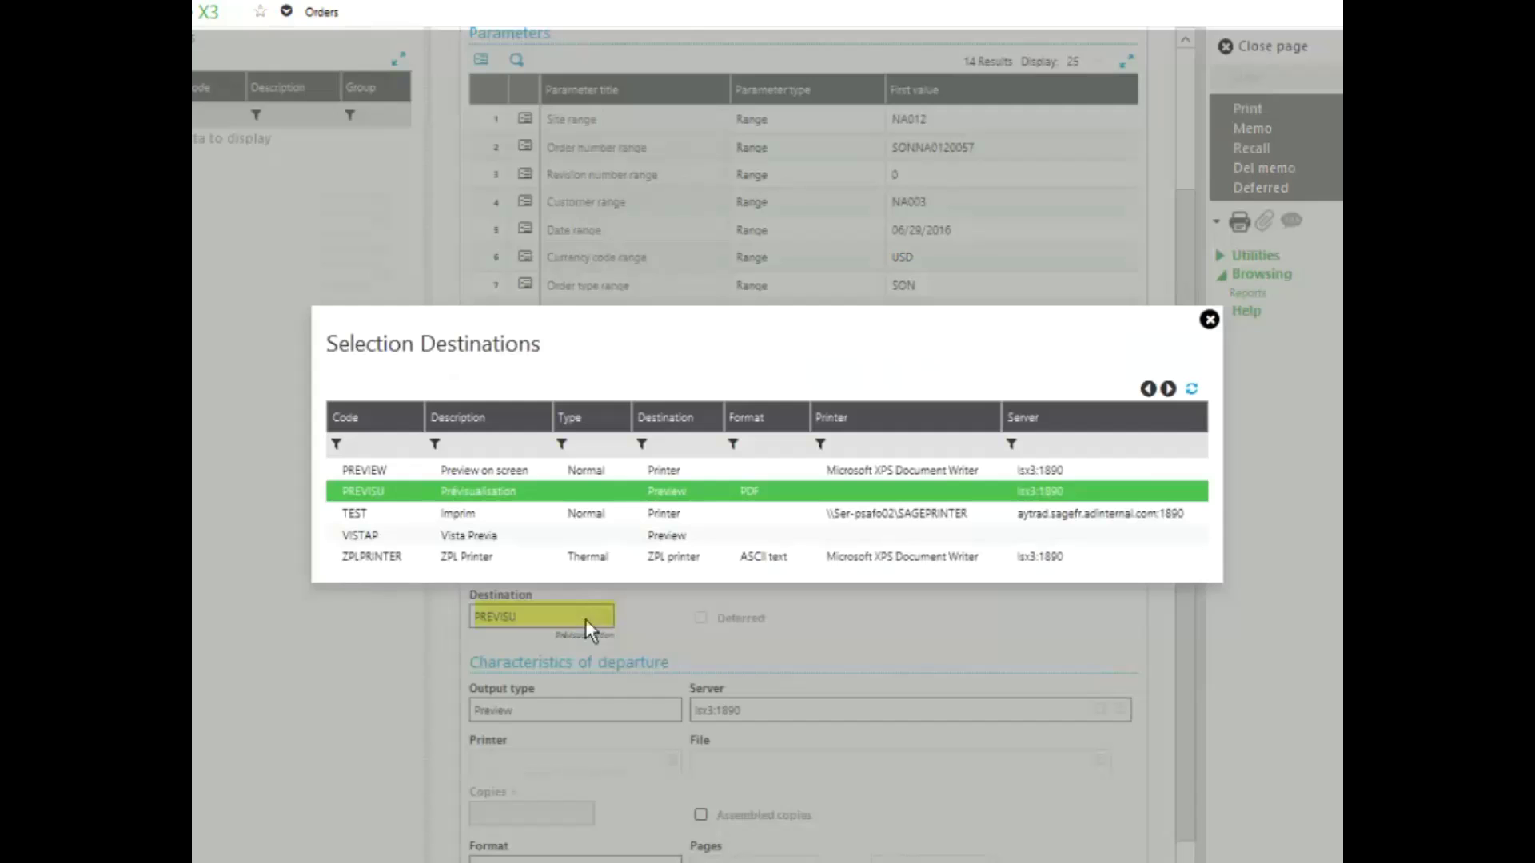
pyautogui.click(1190, 389)
pyautogui.click(511, 473)
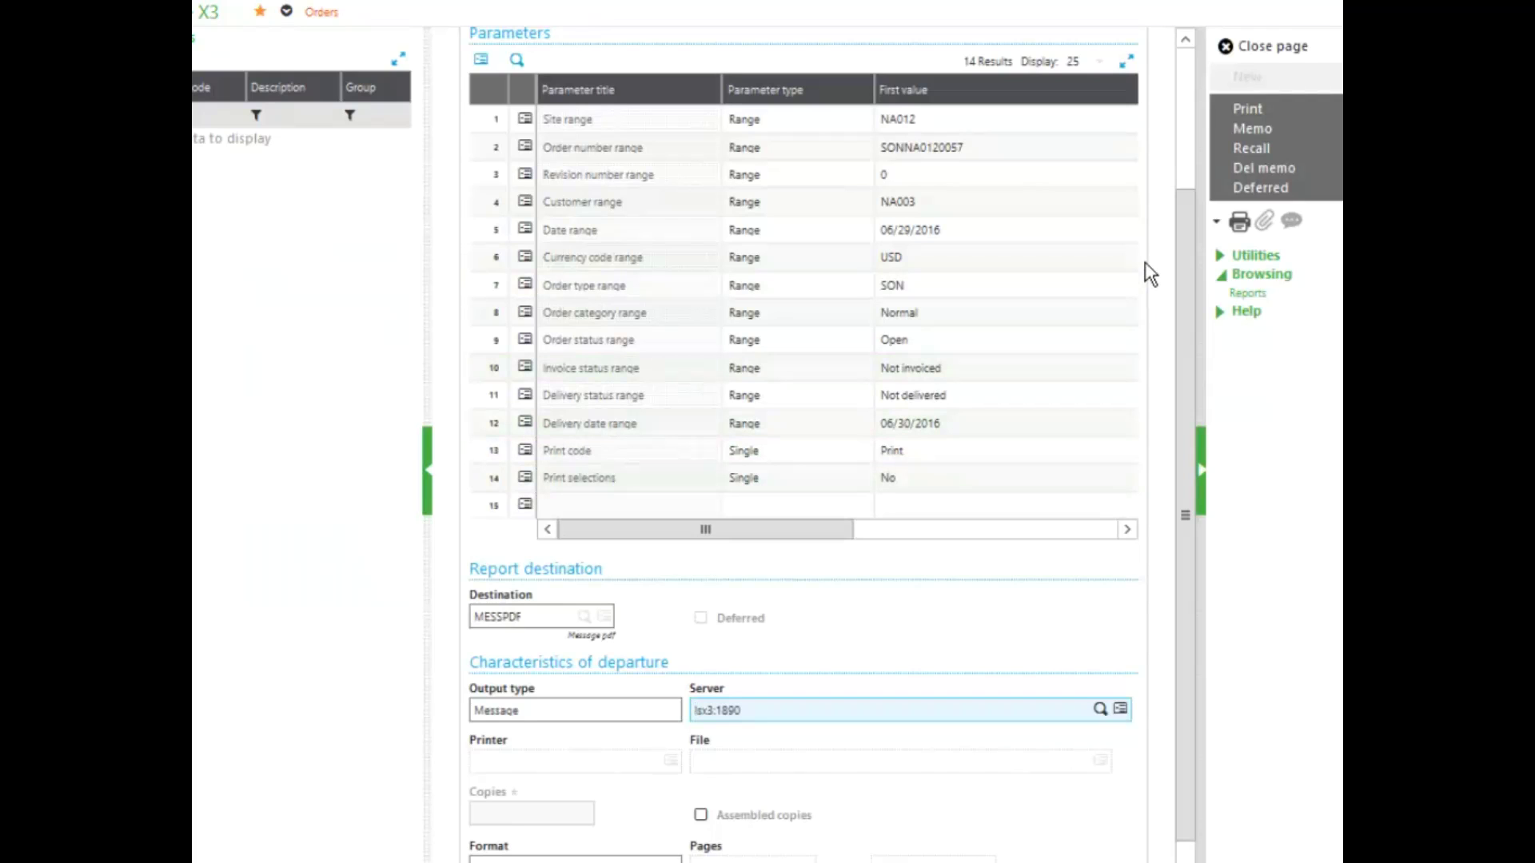
# - Close the report parameters page for order SONNA0120057
pyautogui.click(1271, 48)
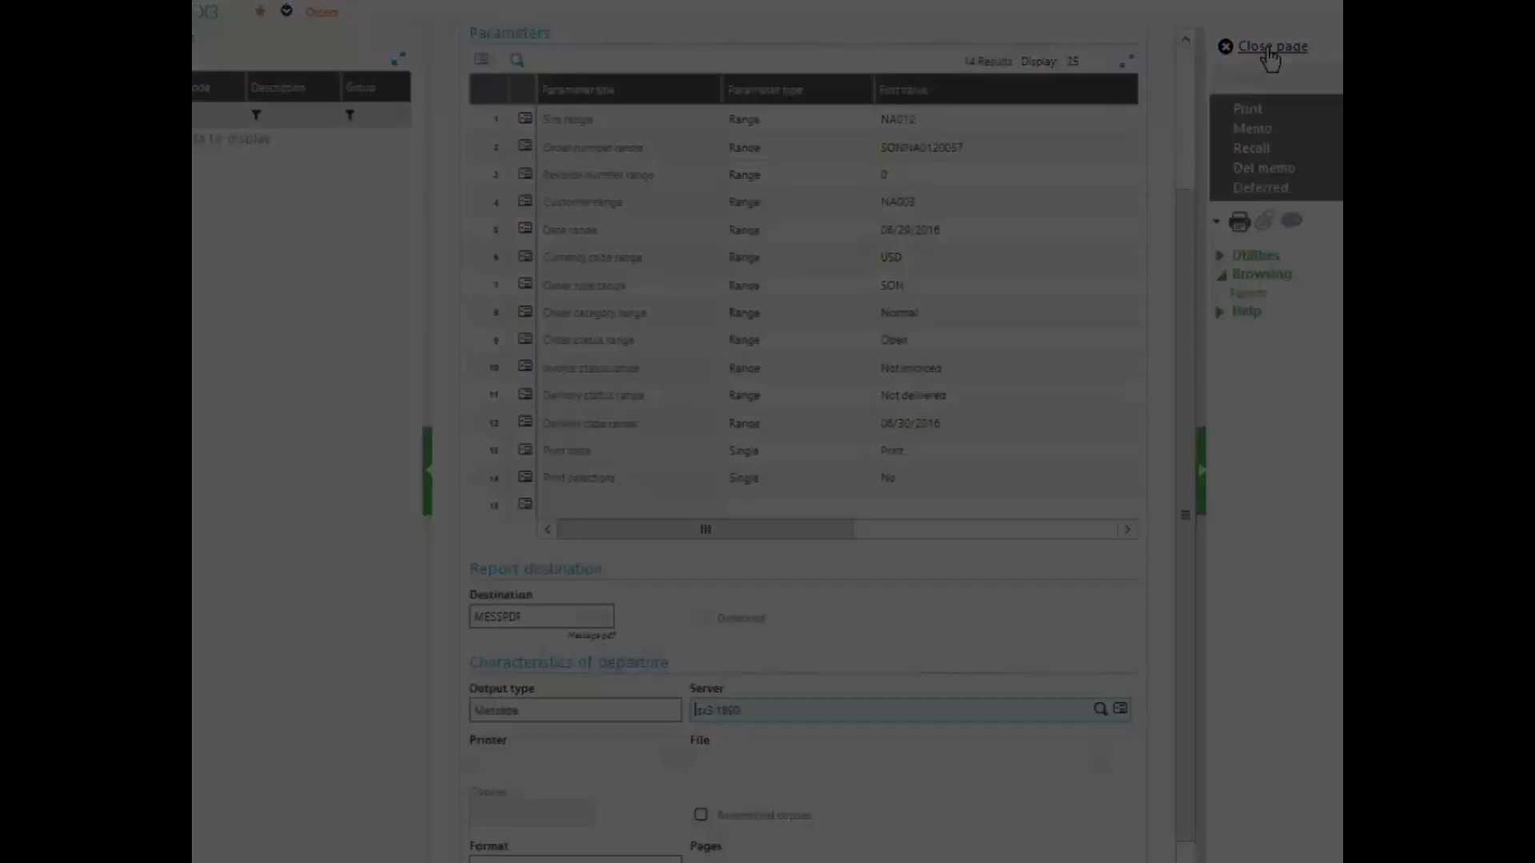